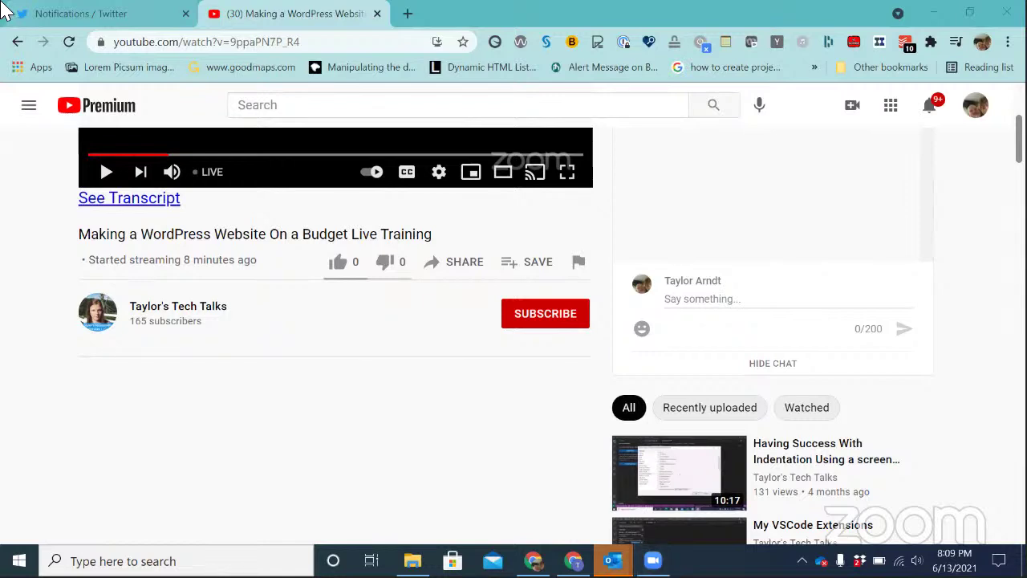
pyautogui.hotkey('alt', 'Tab')
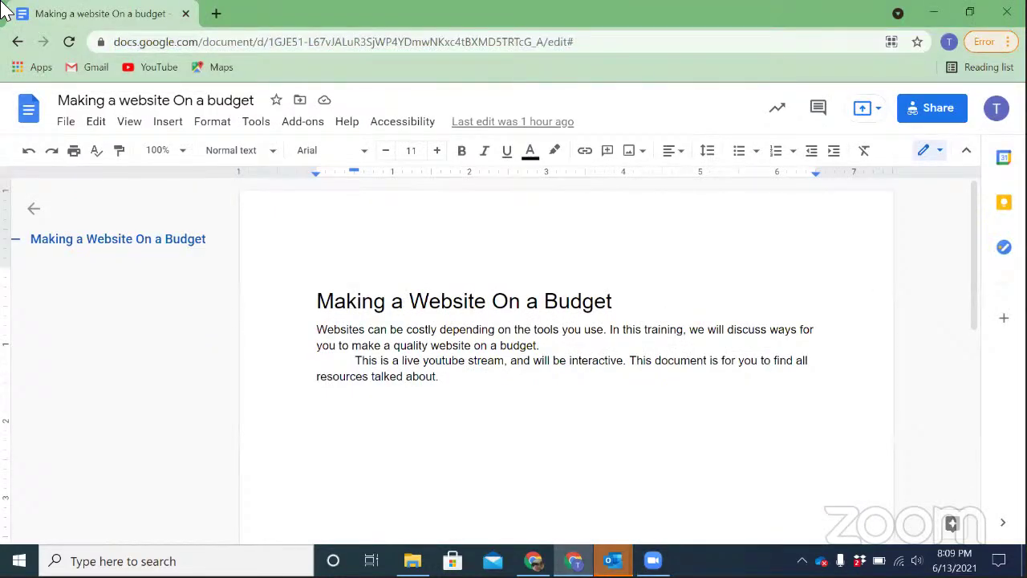
pyautogui.hotkey('ctrl', 'n')
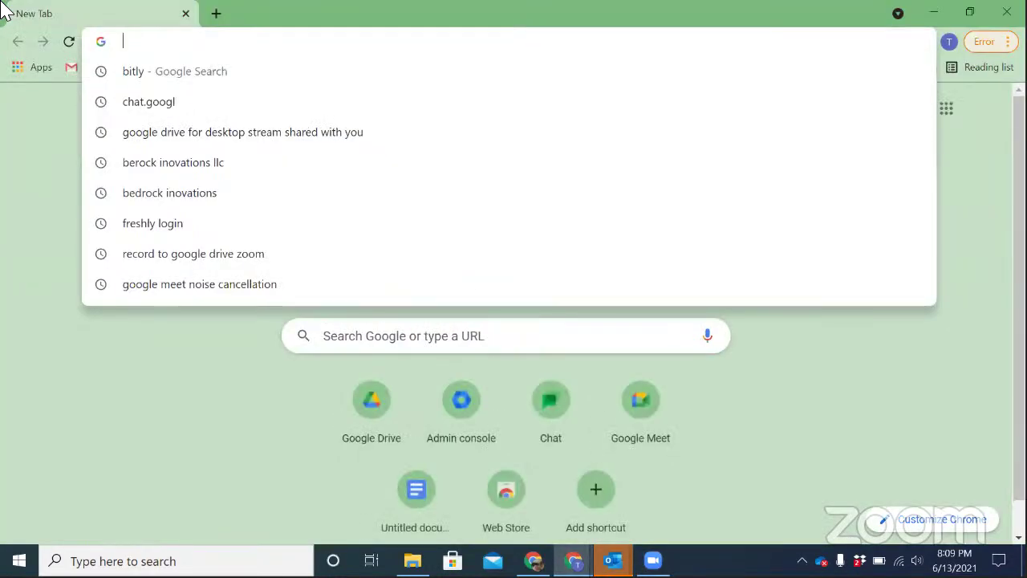
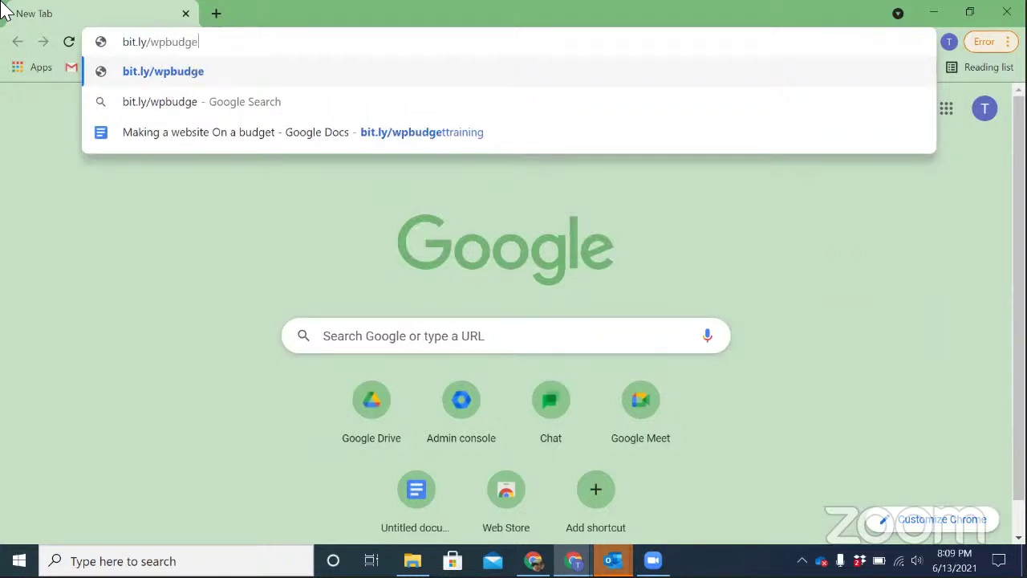
pyautogui.press('Return')
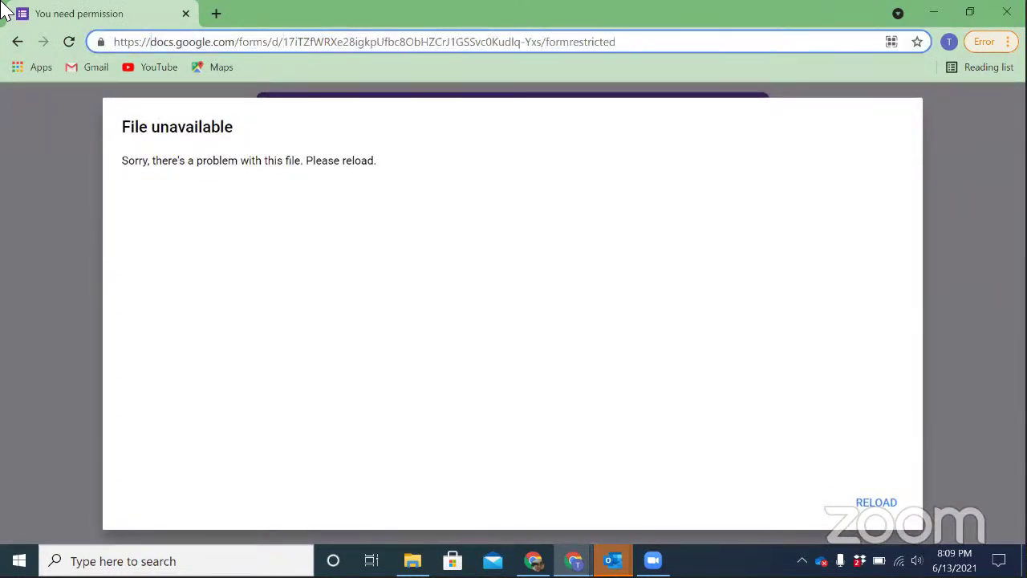
pyautogui.hotkey('ctrl', 'a')
pyautogui.press('BackSpace')
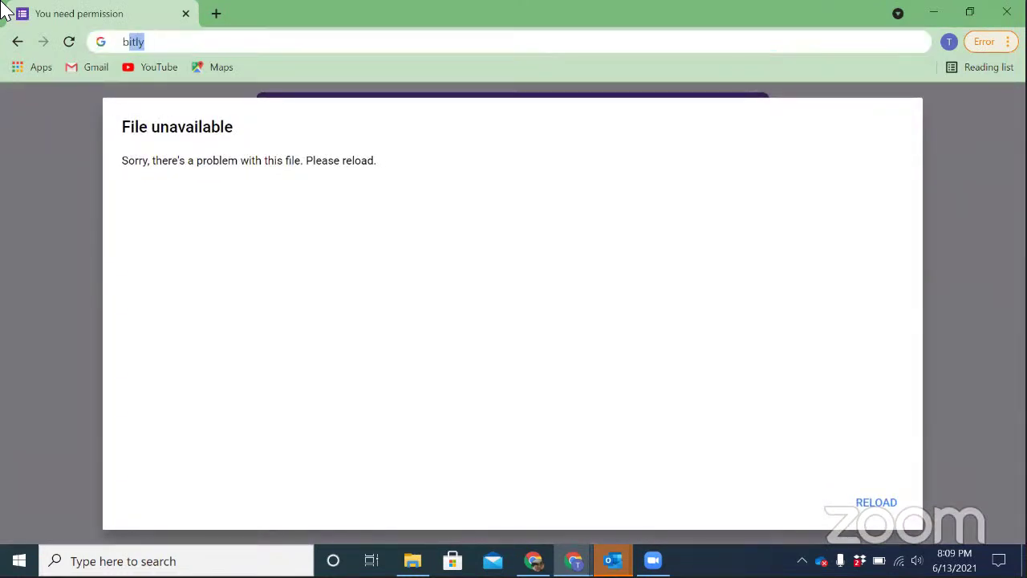
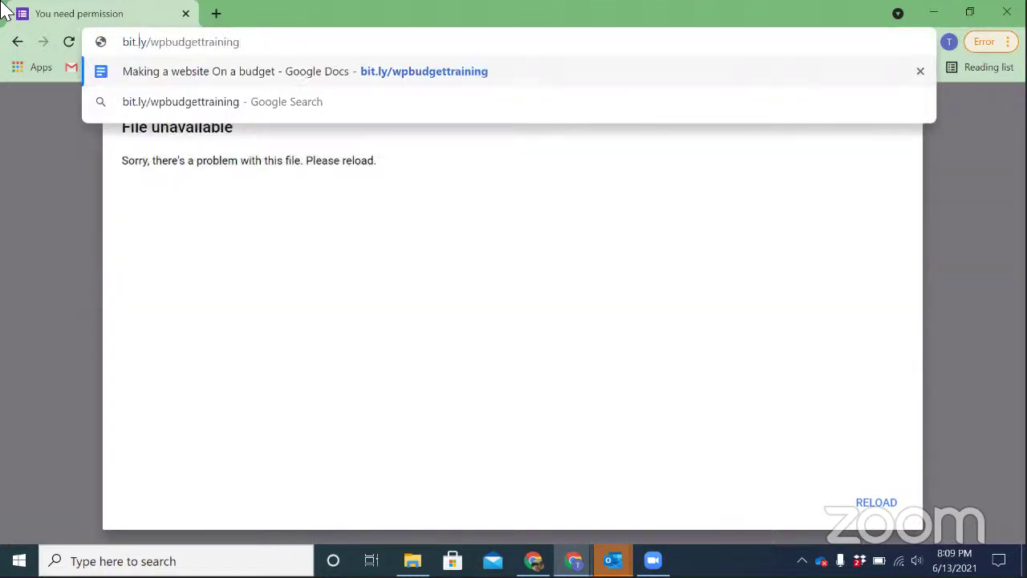
pyautogui.press('Return')
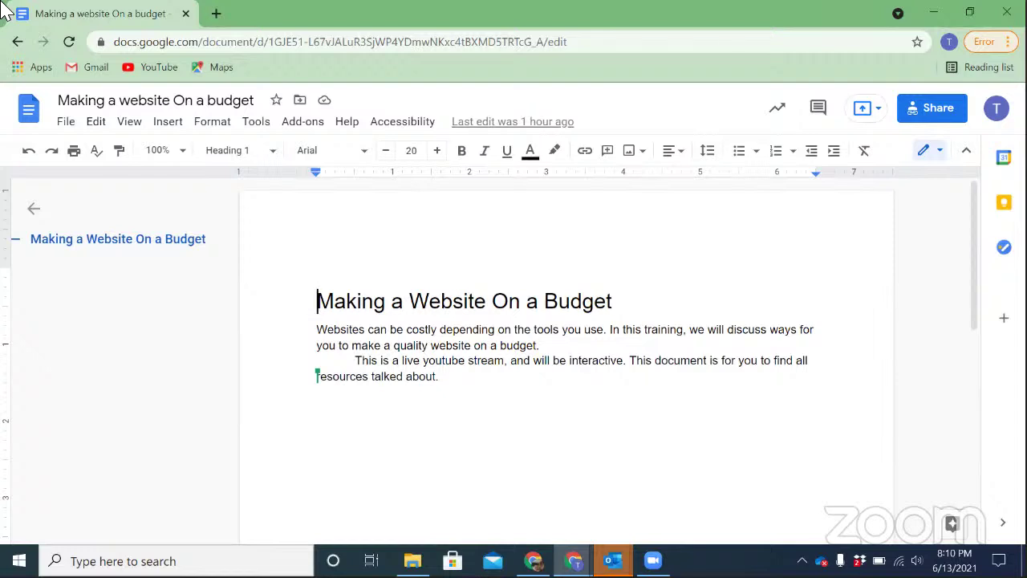
pyautogui.click(439, 376)
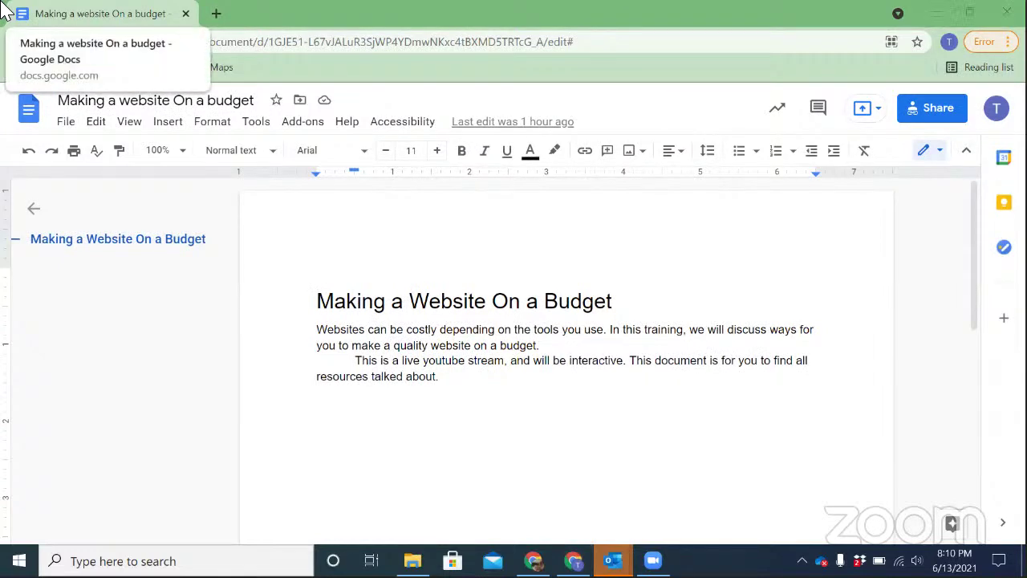
pyautogui.hotkey('alt', 'Tab')
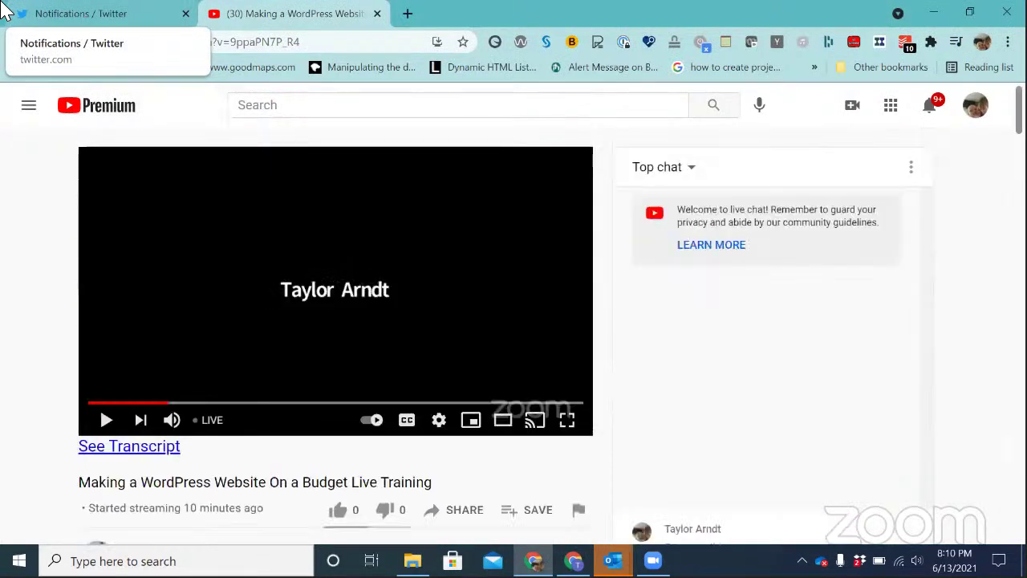
pyautogui.scroll(-3, 336, 321)
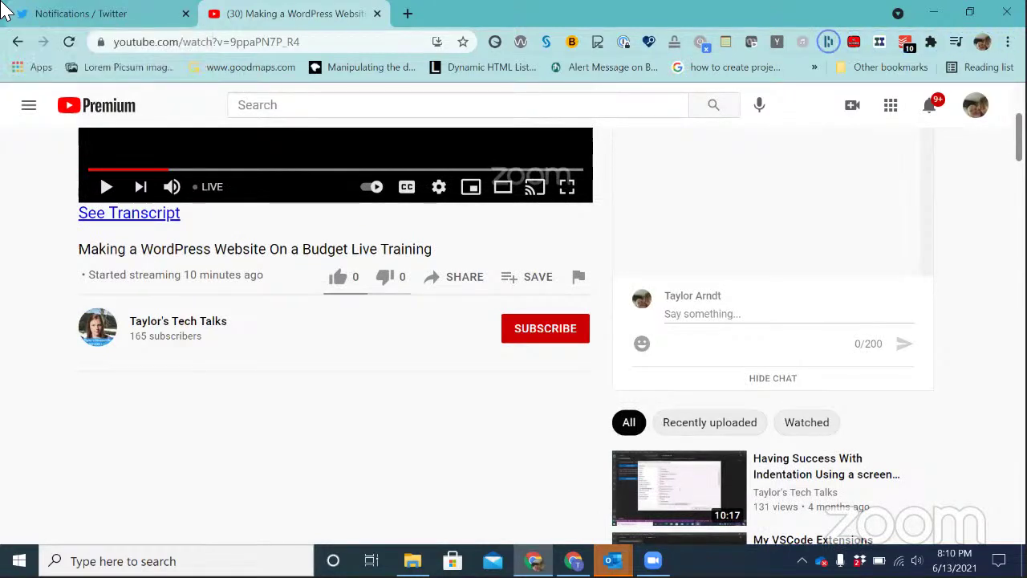
pyautogui.press('Return')
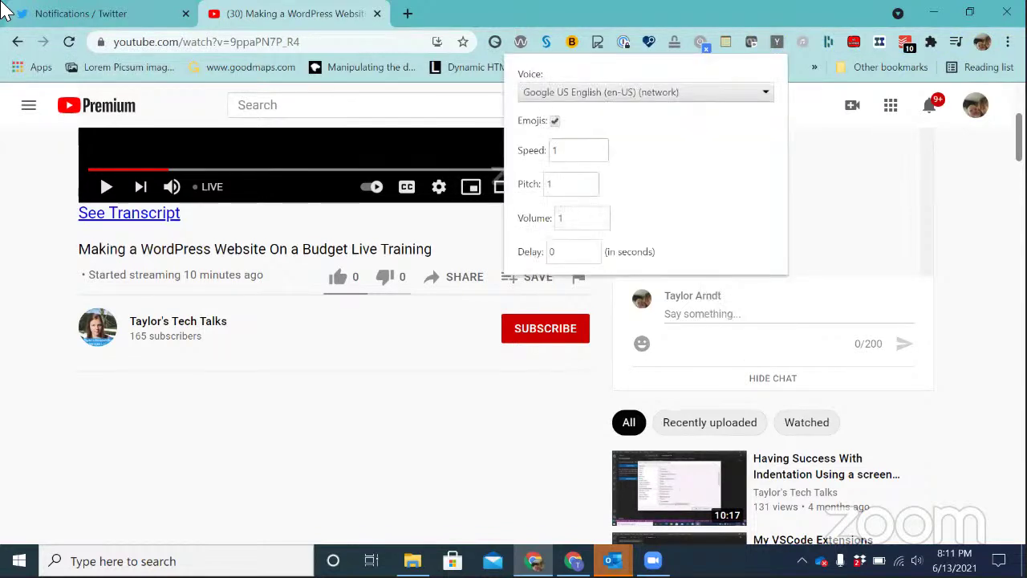
pyautogui.press('Escape')
pyautogui.hotkey('shift', 'F10')
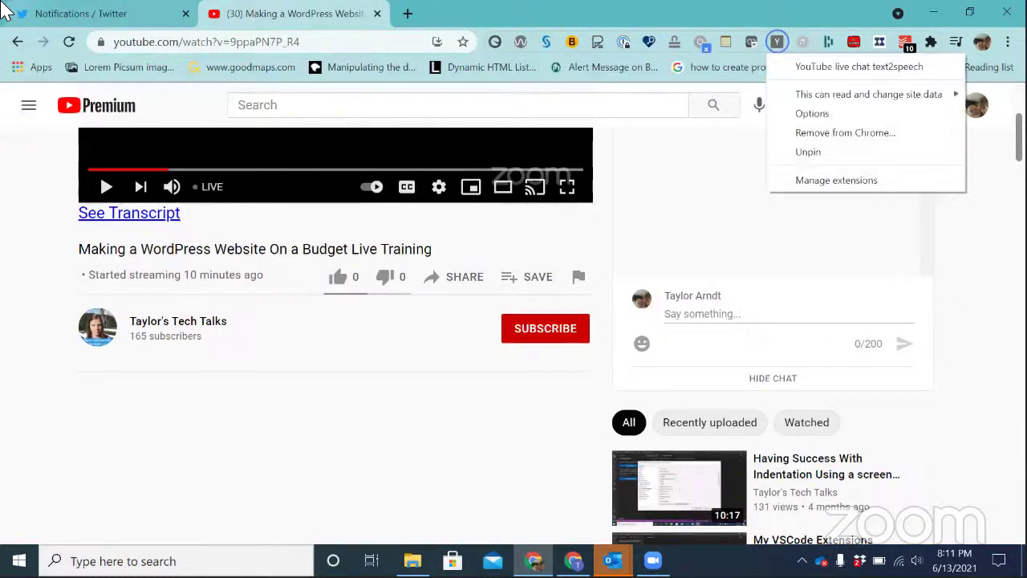
pyautogui.press('Up')
pyautogui.press('Down')
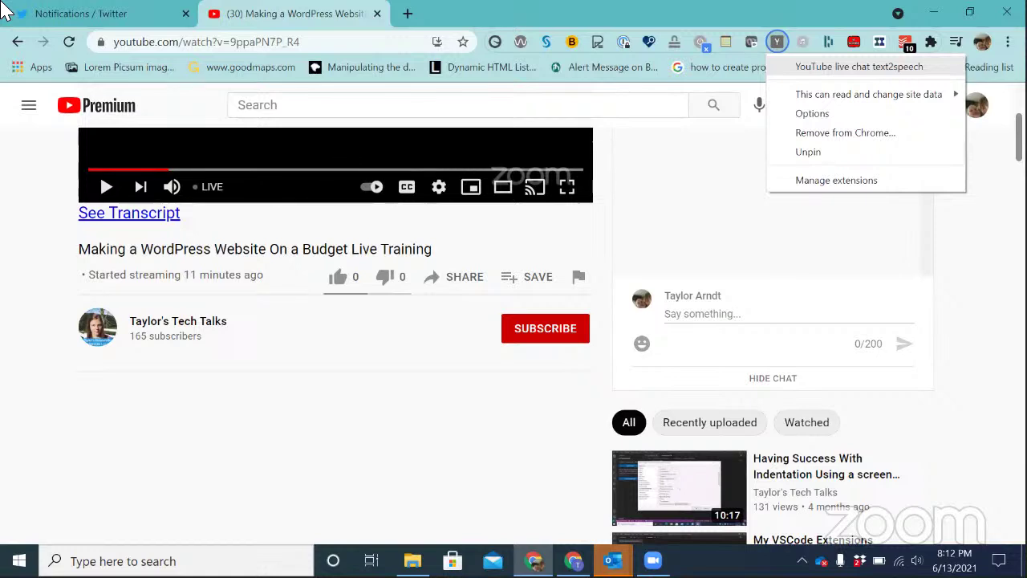
pyautogui.press('Up')
pyautogui.press('Down')
pyautogui.press('Up')
pyautogui.press('Up')
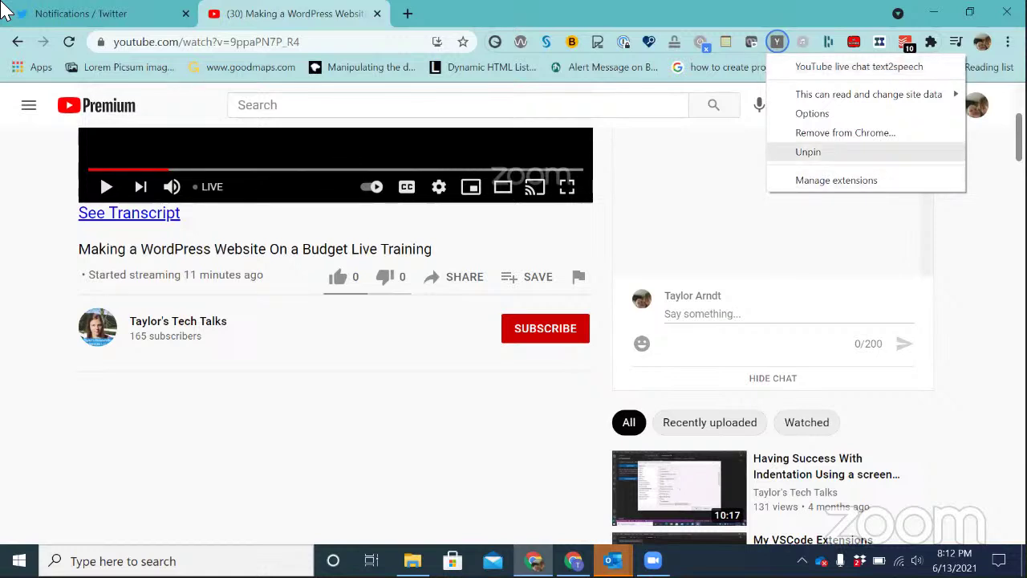
pyautogui.press('Down')
pyautogui.press('Escape')
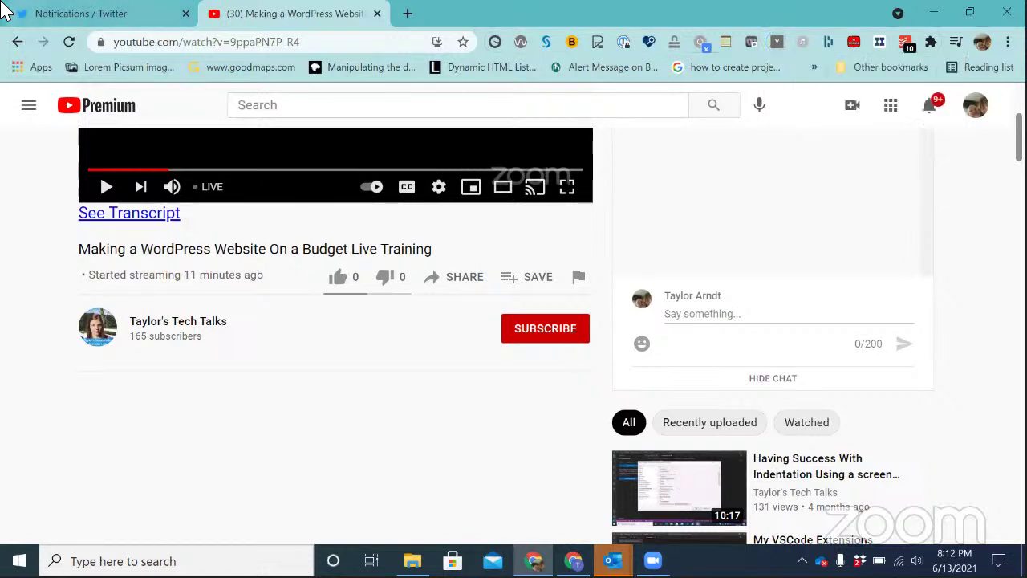
pyautogui.hotkey('shift', 'b')
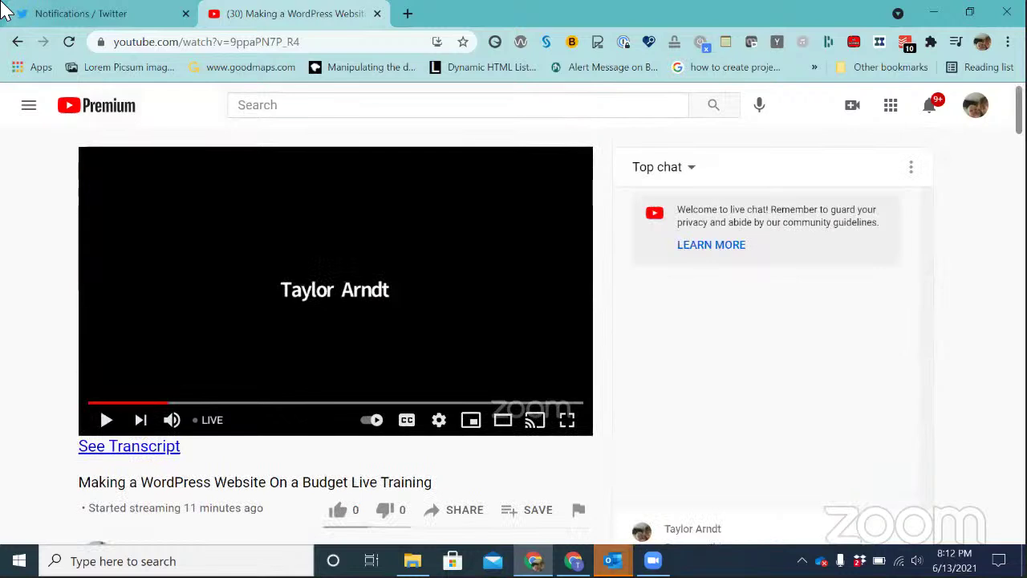
pyautogui.hotkey('shift', 'b')
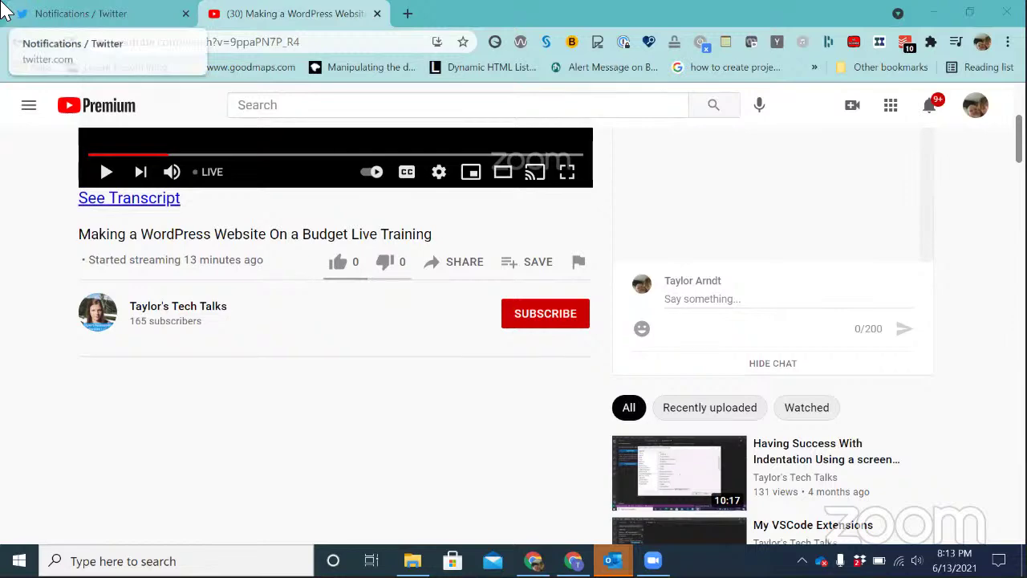
pyautogui.hotkey('alt', 'Tab')
pyautogui.hotkey('alt', 'Tab')
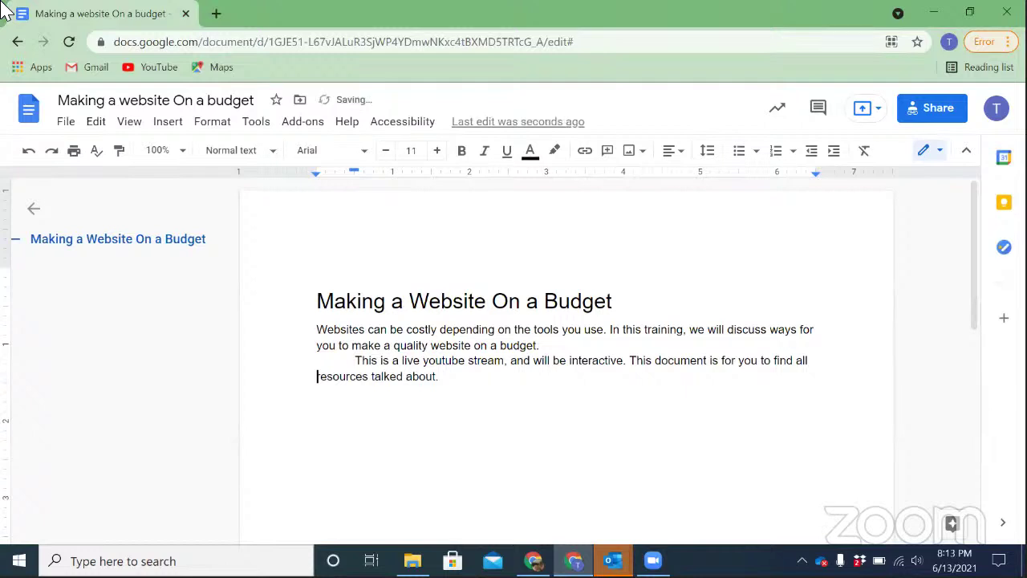
# Add a Heading 2 'Benefits of making a website' below the intro paragraph
pyautogui.press('End')
pyautogui.press('Return')
pyautogui.hotkey('ctrl', 'alt', '3')
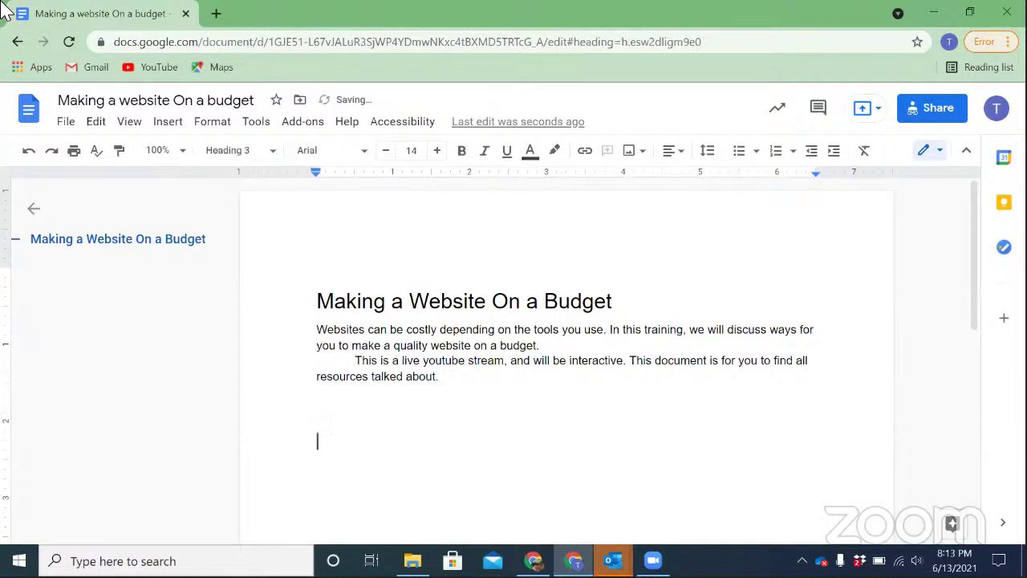
pyautogui.write('b')
pyautogui.press('BackSpace')
pyautogui.press('BackSpace')
pyautogui.hotkey('ctrl', 'alt', '2')
pyautogui.write('Benefits of m')
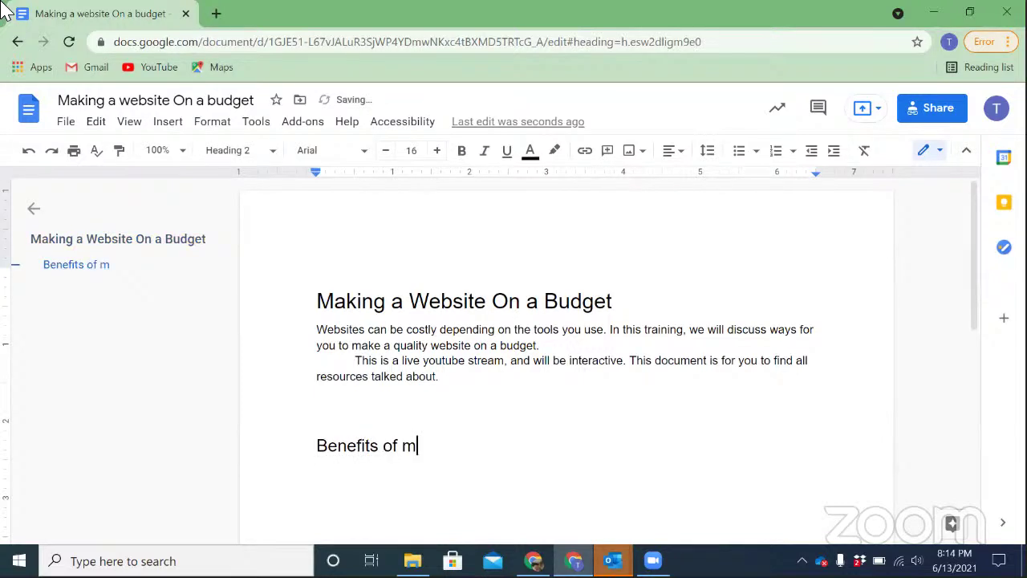
pyautogui.write('aking a website')
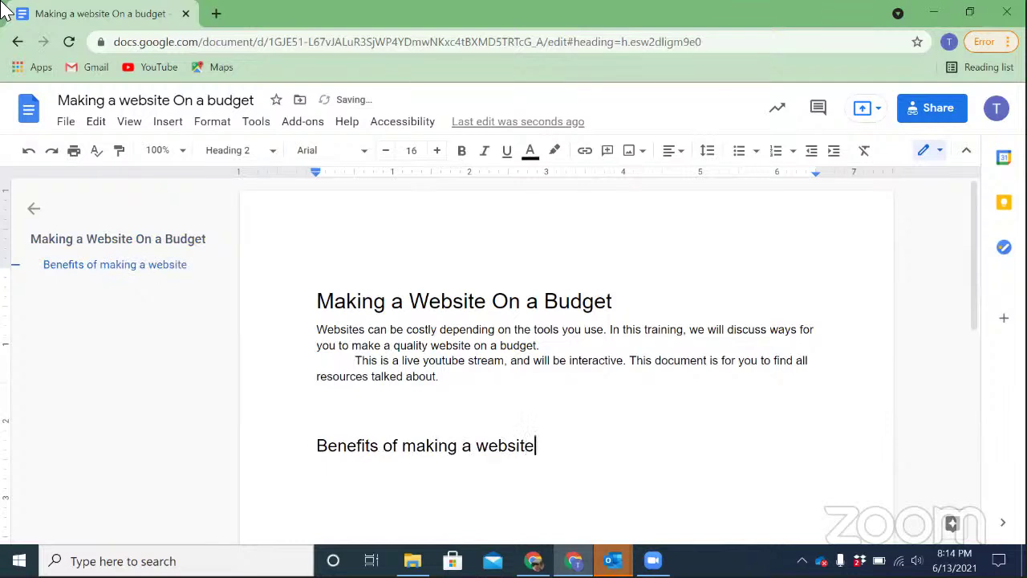
# List marketing, promotion, branding and sales as bullets under the benefits heading
pyautogui.press('Return')
pyautogui.write('*')
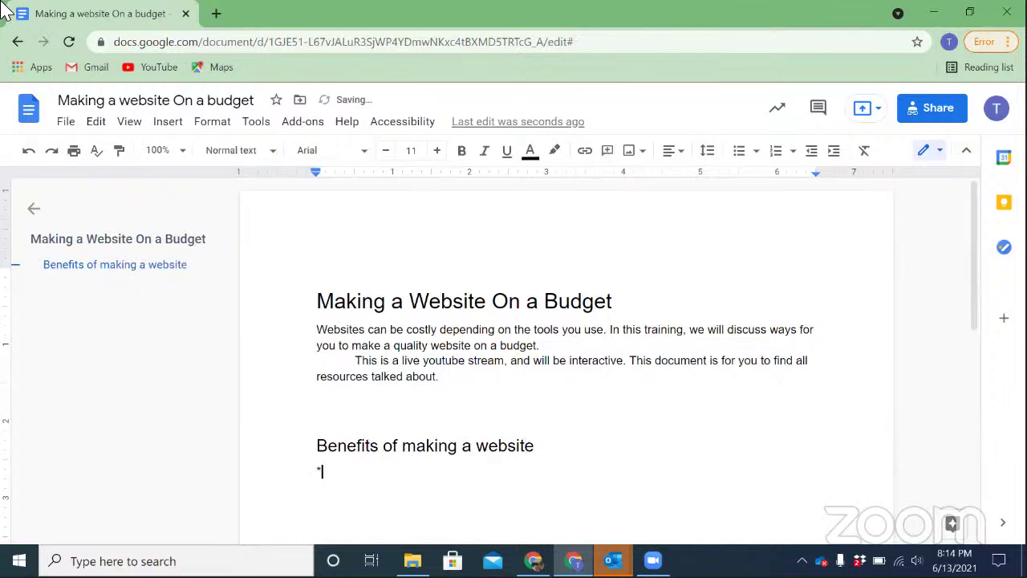
pyautogui.write(' marketing')
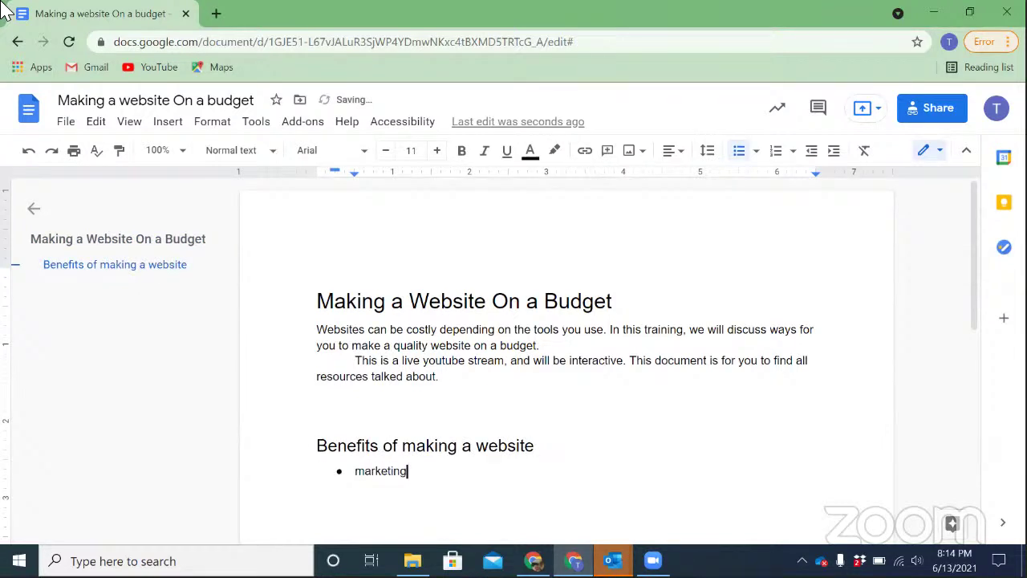
pyautogui.press('Home')
pyautogui.press('End')
pyautogui.press('Return')
pyautogui.write('promotion')
pyautogui.press('Return')
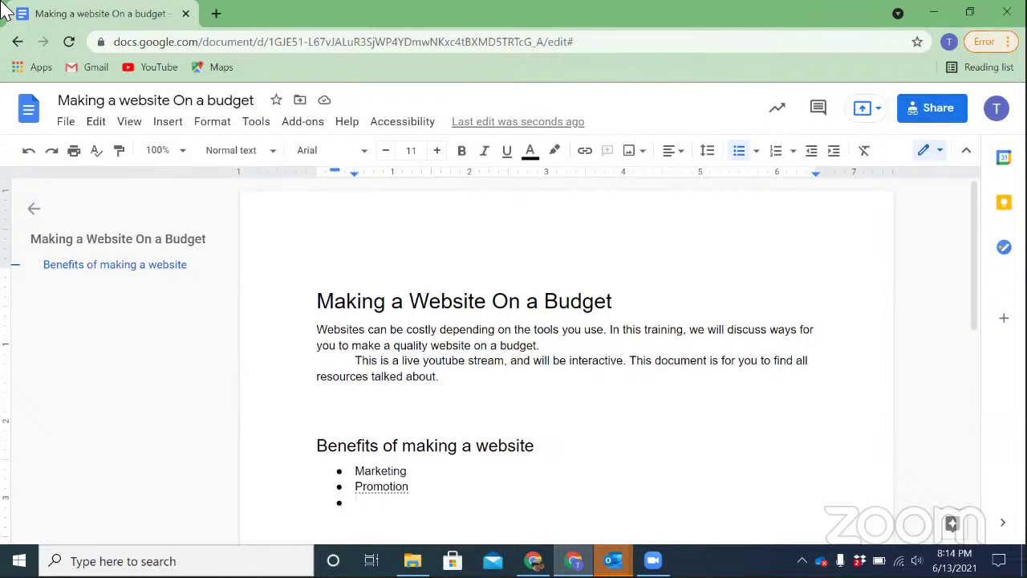
pyautogui.write('branding')
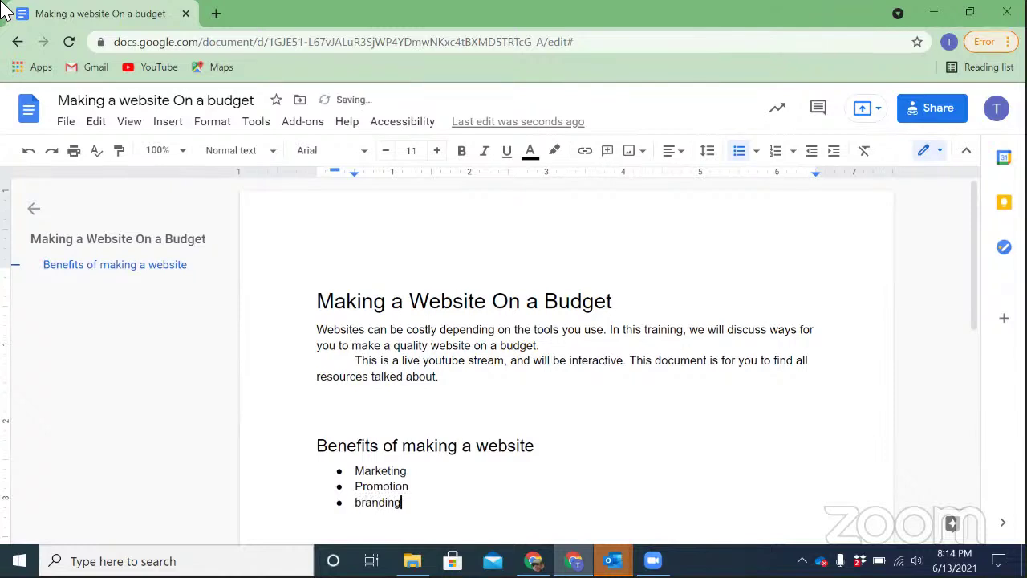
pyautogui.press('Return')
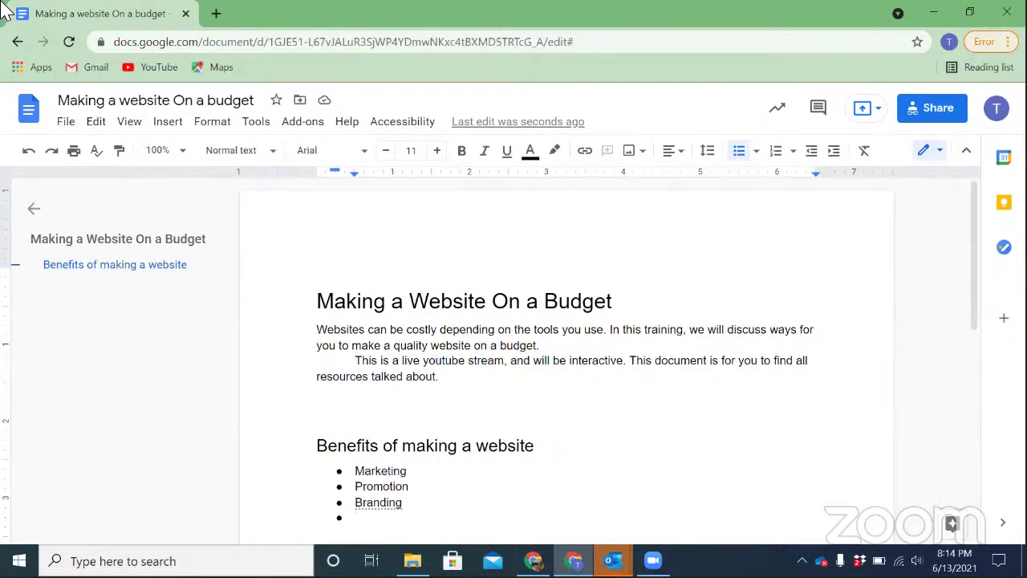
pyautogui.write('sales')
pyautogui.press('Return')
pyautogui.press('Return')
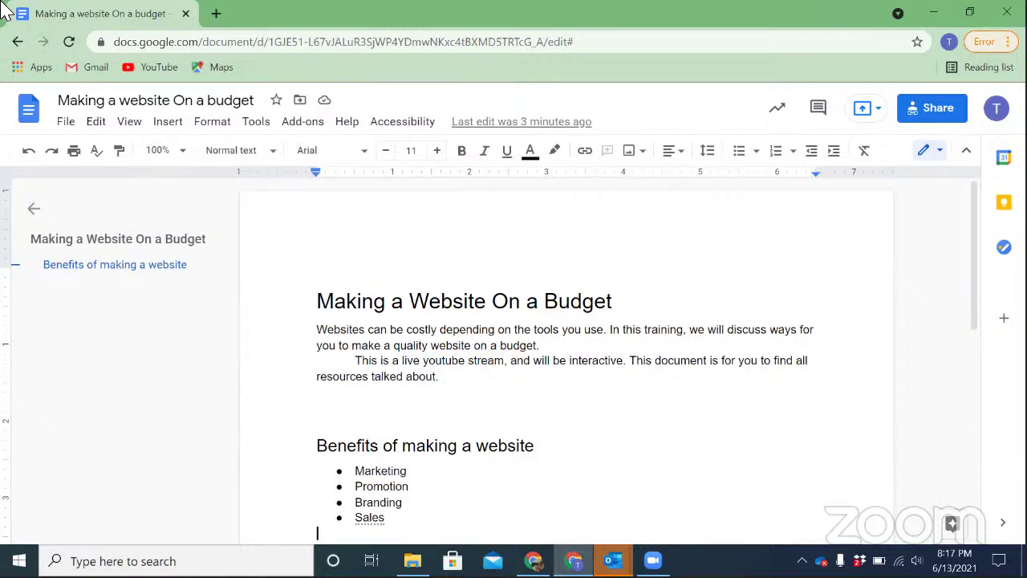
pyautogui.hotkey('alt', 'Tab')
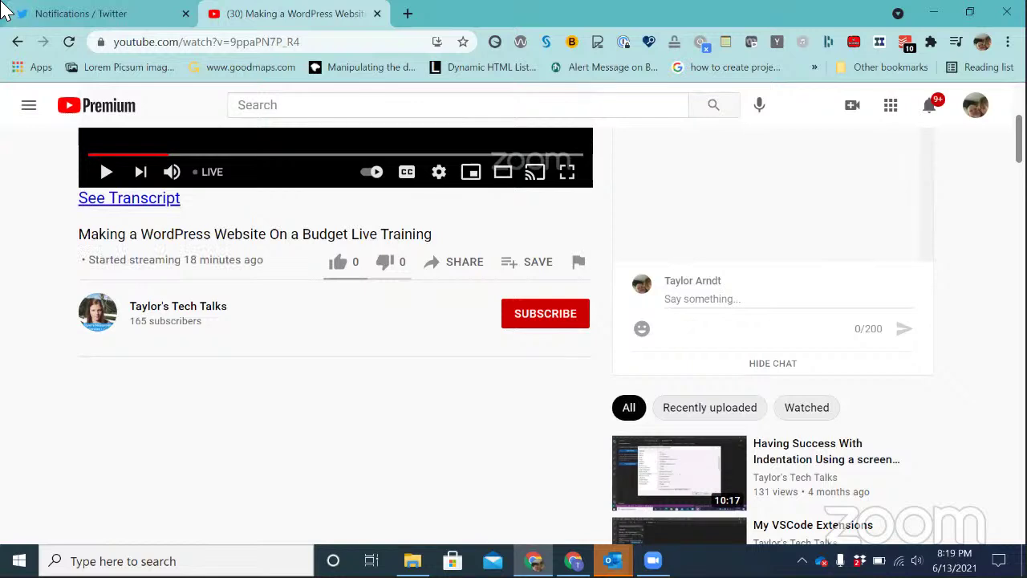
pyautogui.scroll(3, 4, 10)
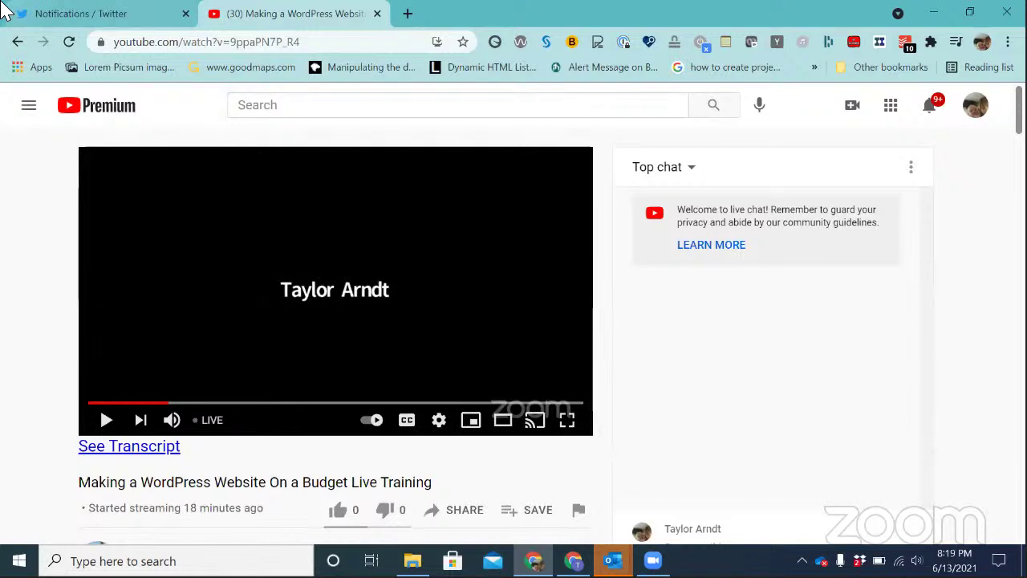
pyautogui.scroll(-3, 4, 10)
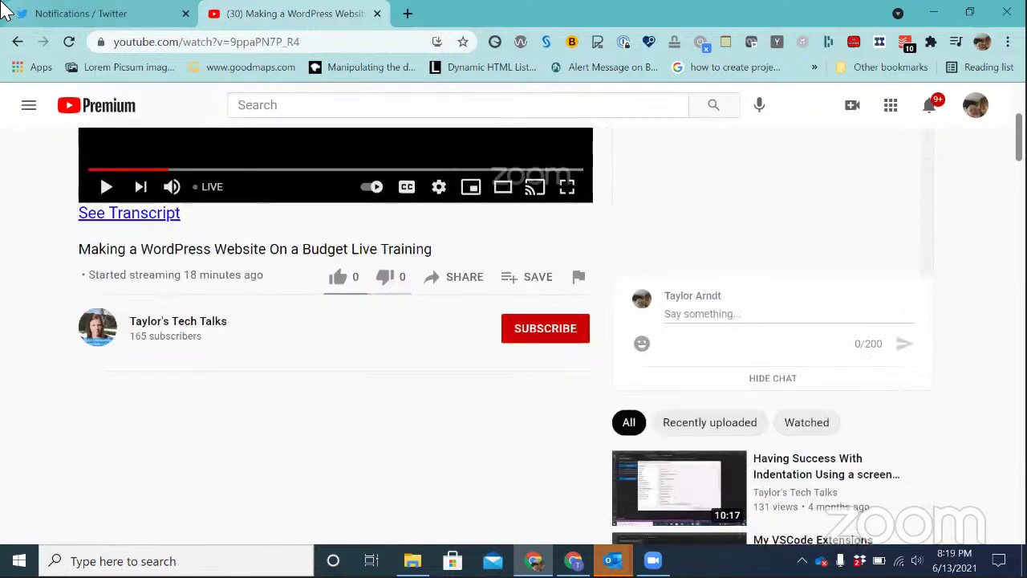
pyautogui.scroll(-10, 4, 10)
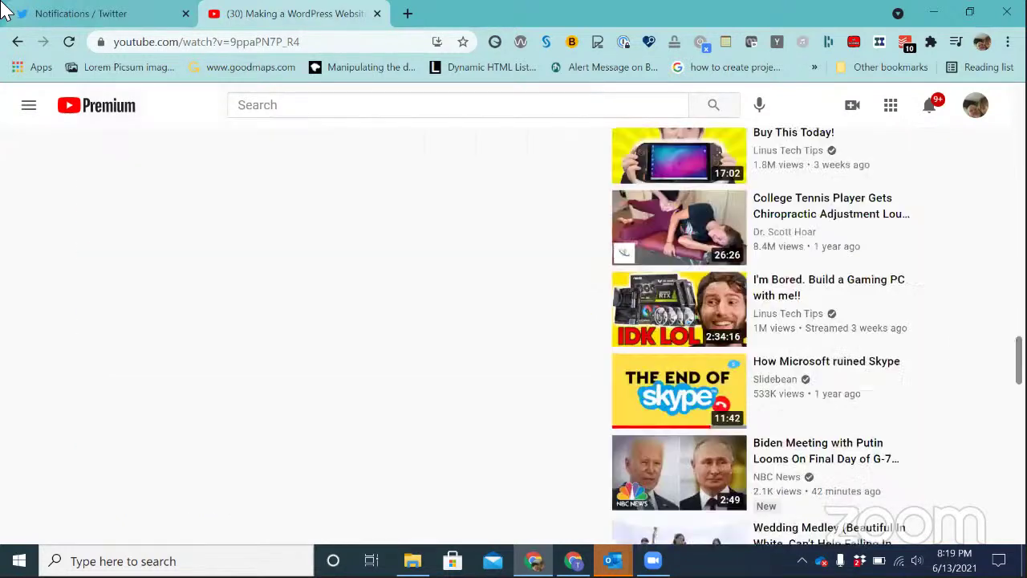
pyautogui.scroll(10, 4, 10)
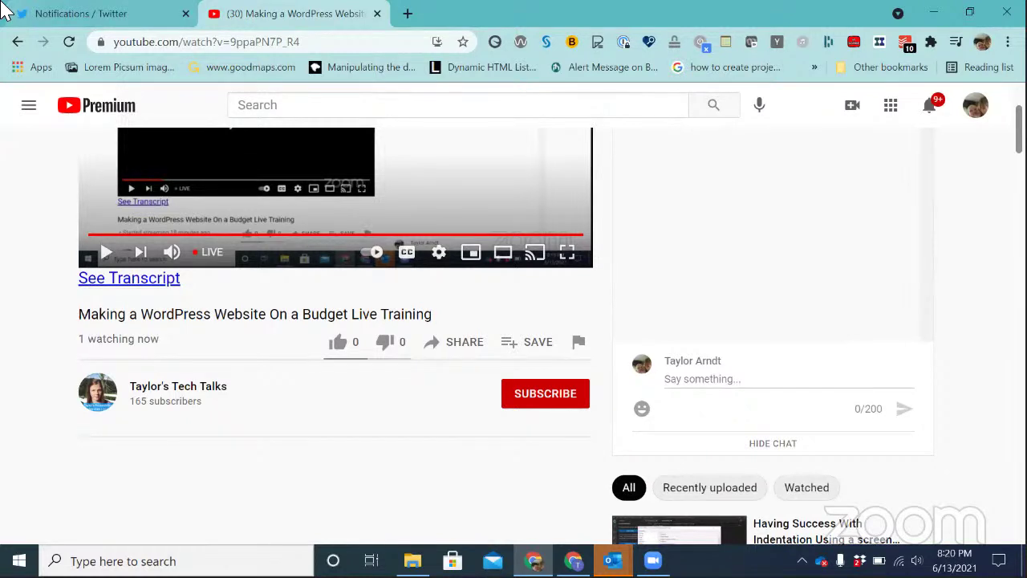
# Load domains.google.com in a new browser window, then return to the budget document
pyautogui.hotkey('alt', 'Tab')
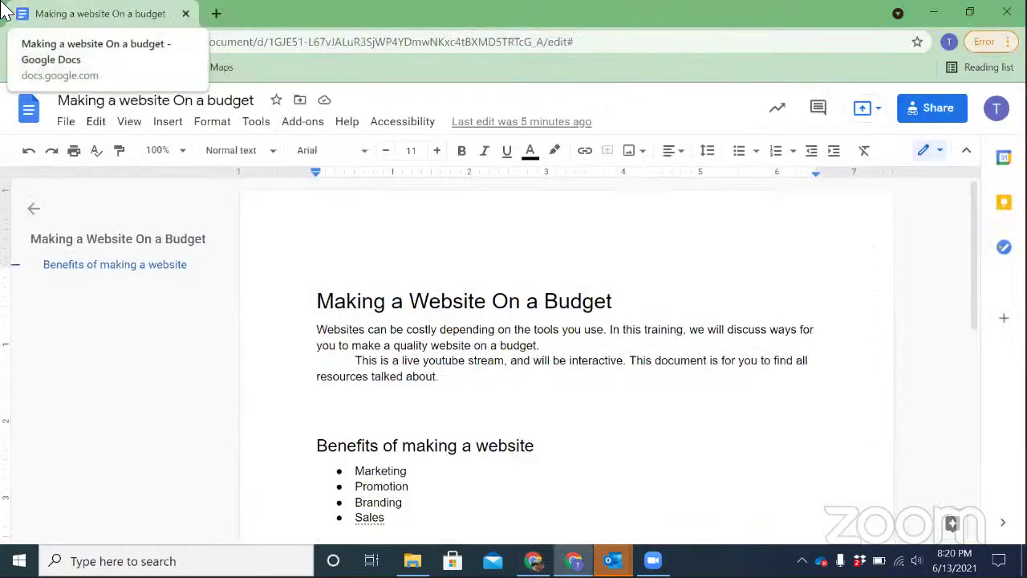
pyautogui.hotkey('ctrl', 'n')
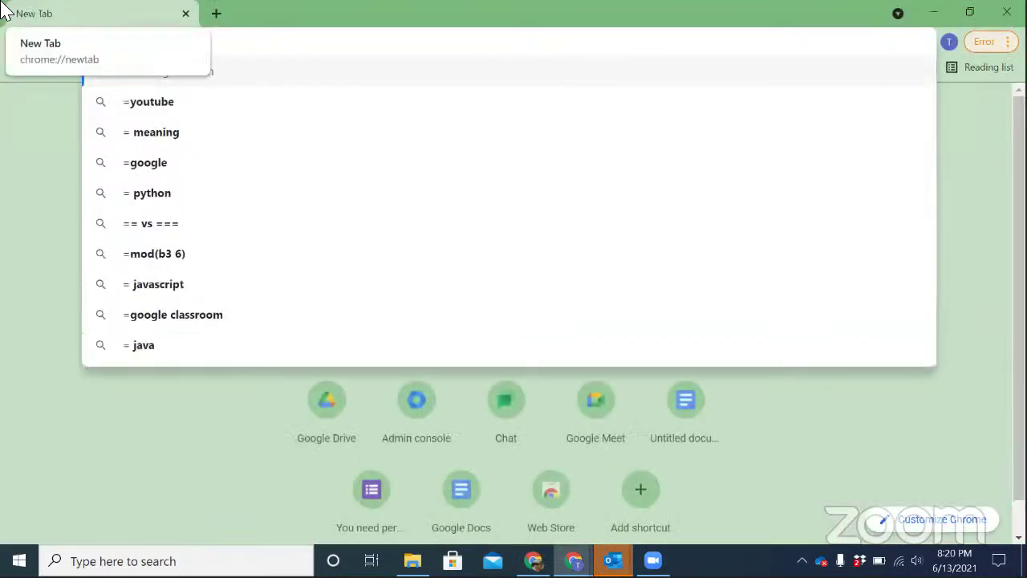
pyautogui.write('domains.google.')
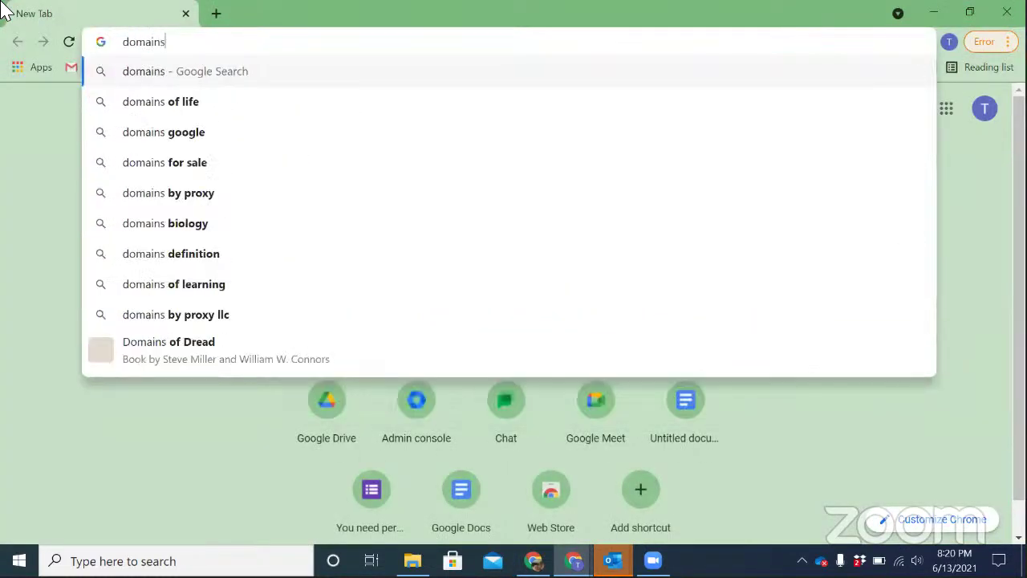
pyautogui.write('com')
pyautogui.press('Return')
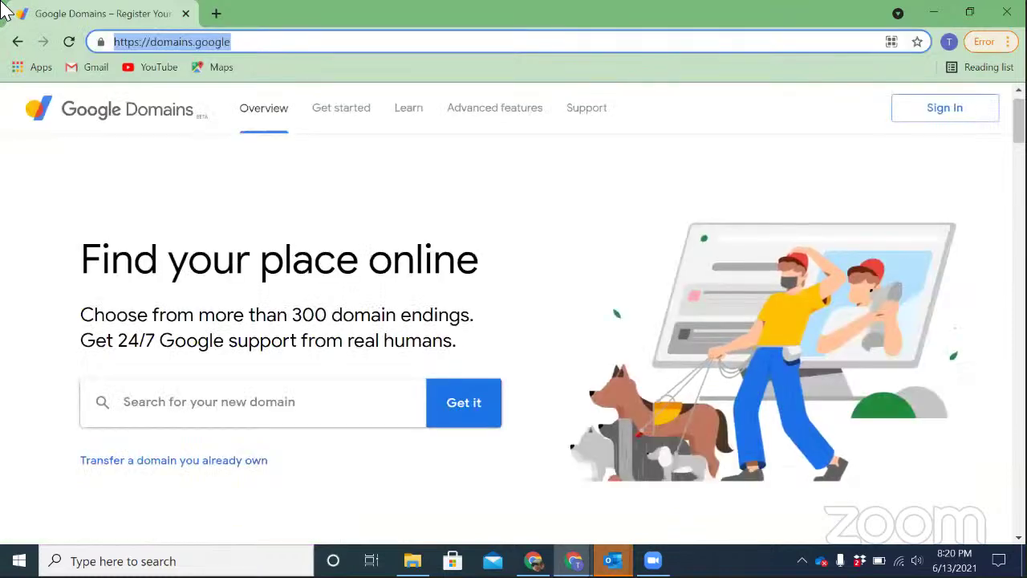
pyautogui.hotkey('alt', 'Tab')
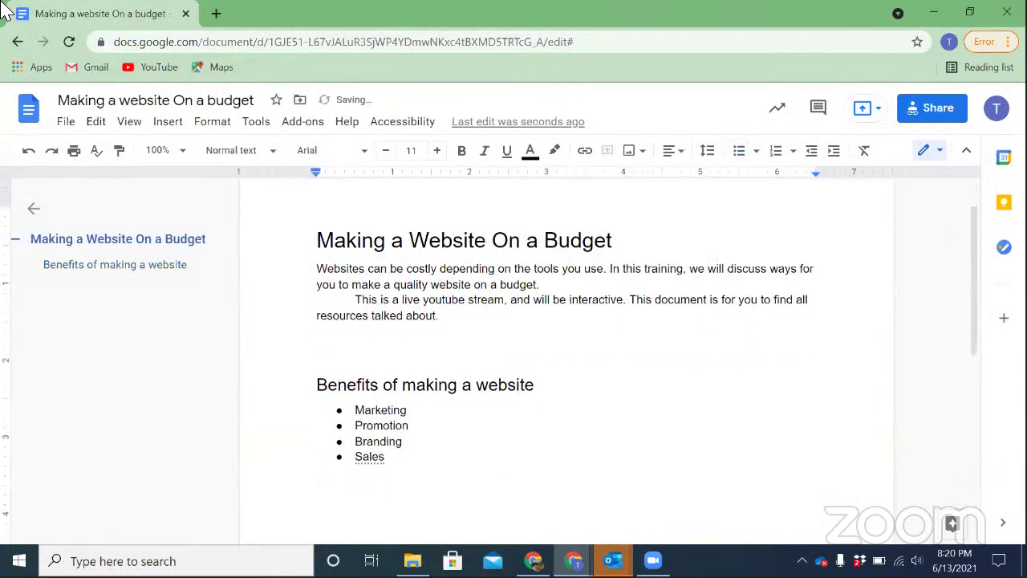
# Add a Heading 2 'Domain'' with a first bullet 'adress on the web'
pyautogui.hotkey('ctrl', 'alt', '2')
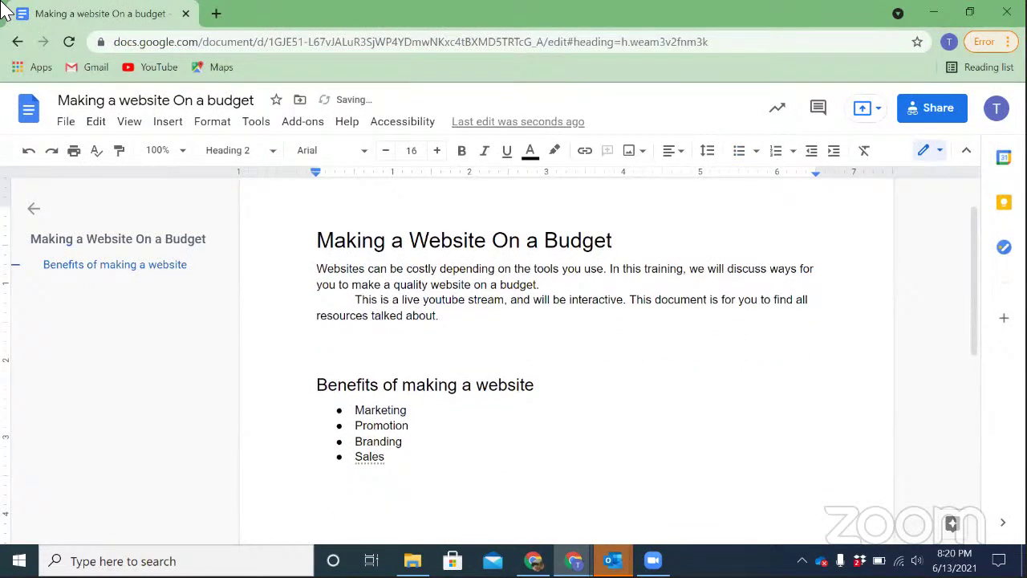
pyautogui.write("domain'")
pyautogui.press('Return')
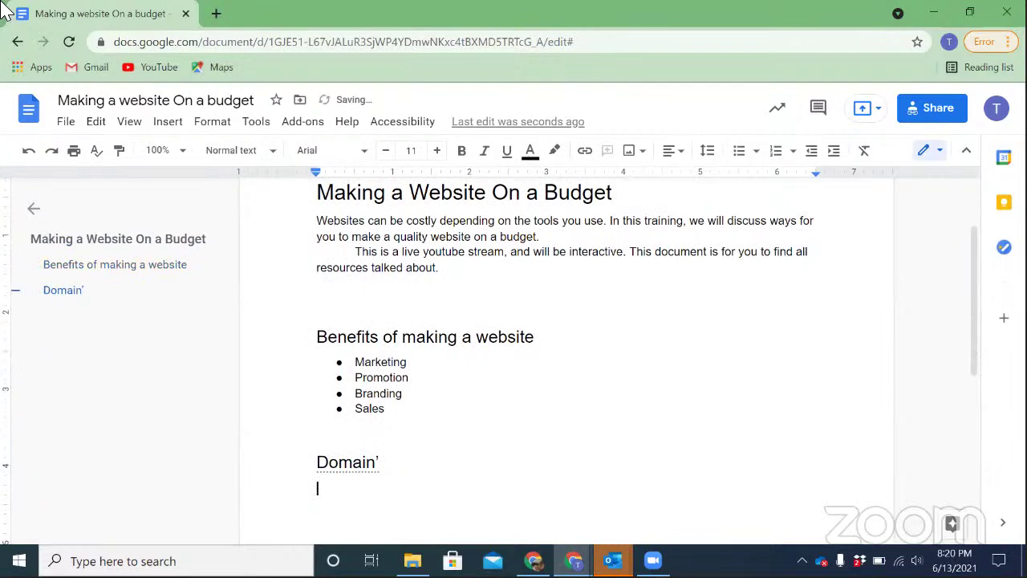
pyautogui.write('* adress')
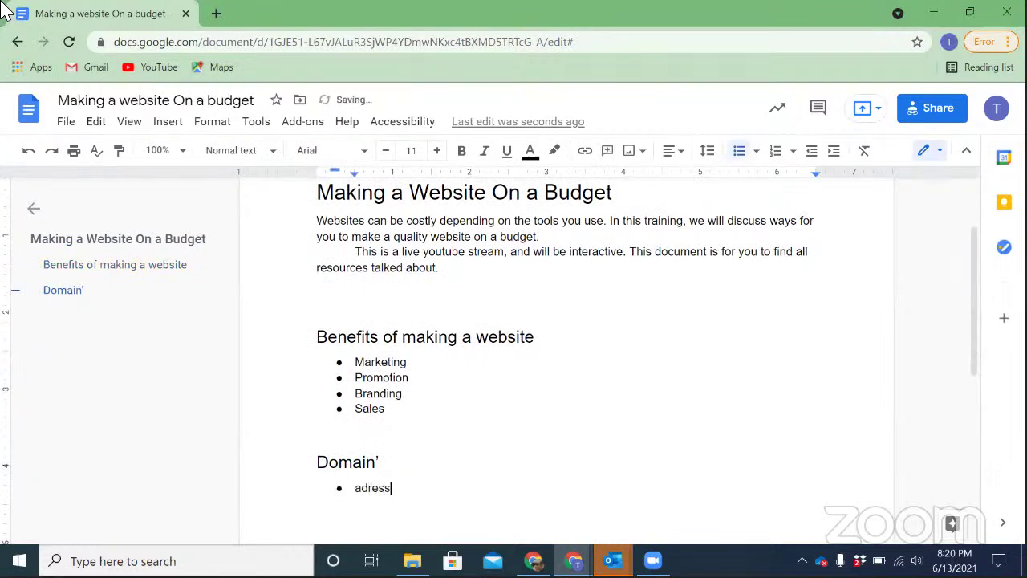
pyautogui.write(' on the web')
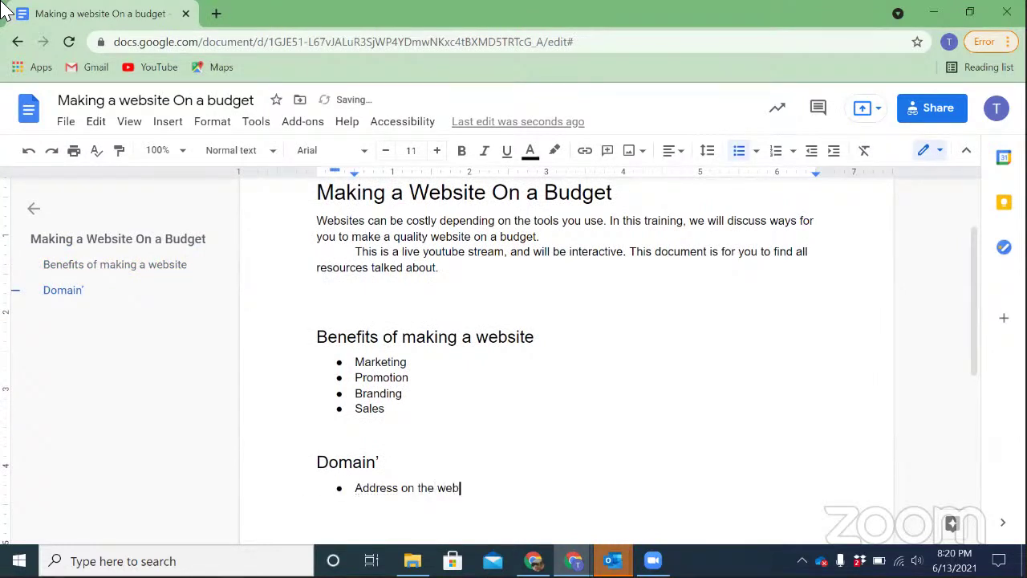
pyautogui.press('Return')
# Add bullets naming Hover and google as favourite registrars and domains costing $12-18 annually
pyautogui.write('places I lo')
pyautogui.press('BackSpace')
pyautogui.press('BackSpace')
pyautogui.write('Like to get ')
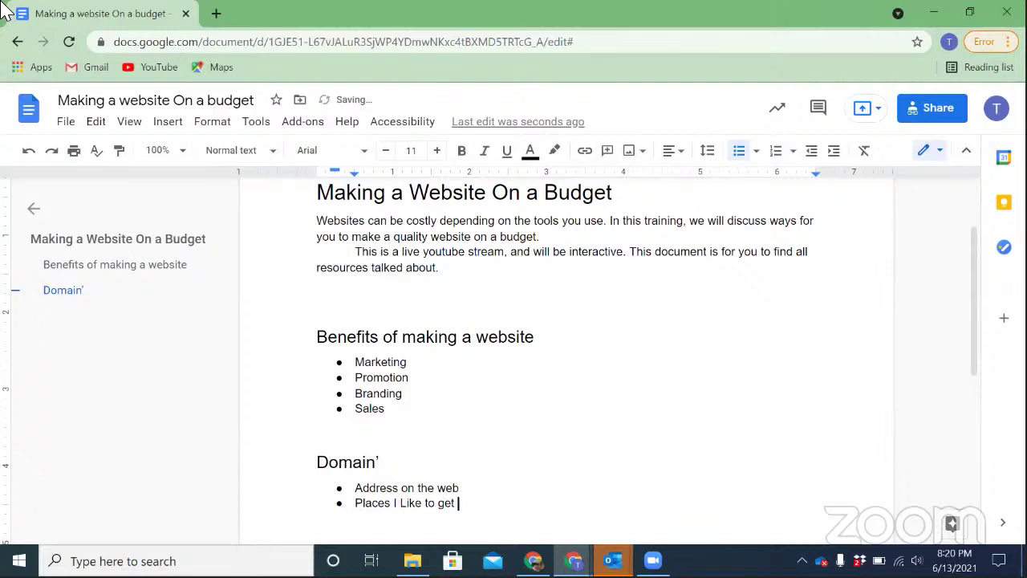
pyautogui.write('domains are Hover and google')
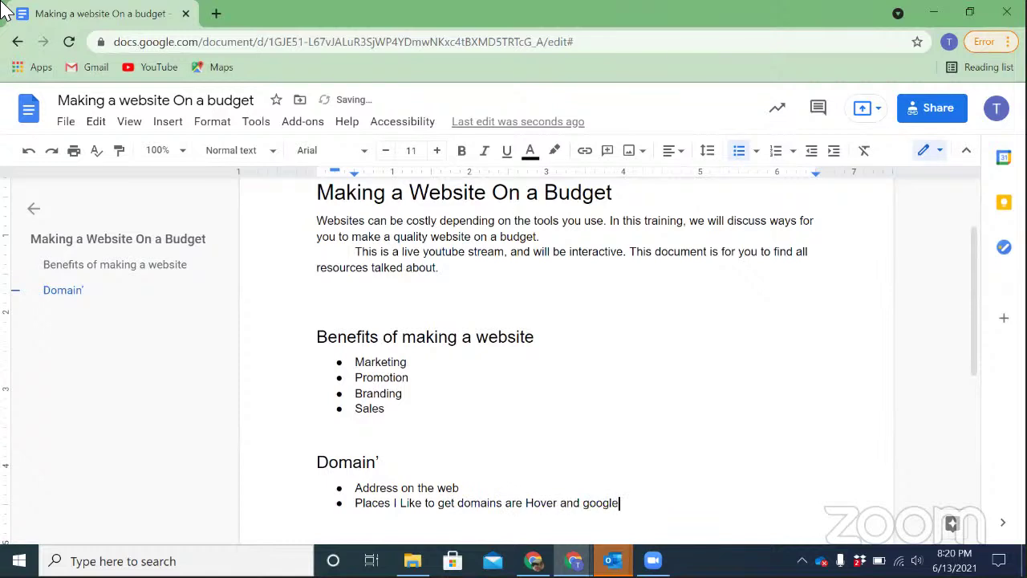
pyautogui.press('Return')
pyautogui.write('domains range from ')
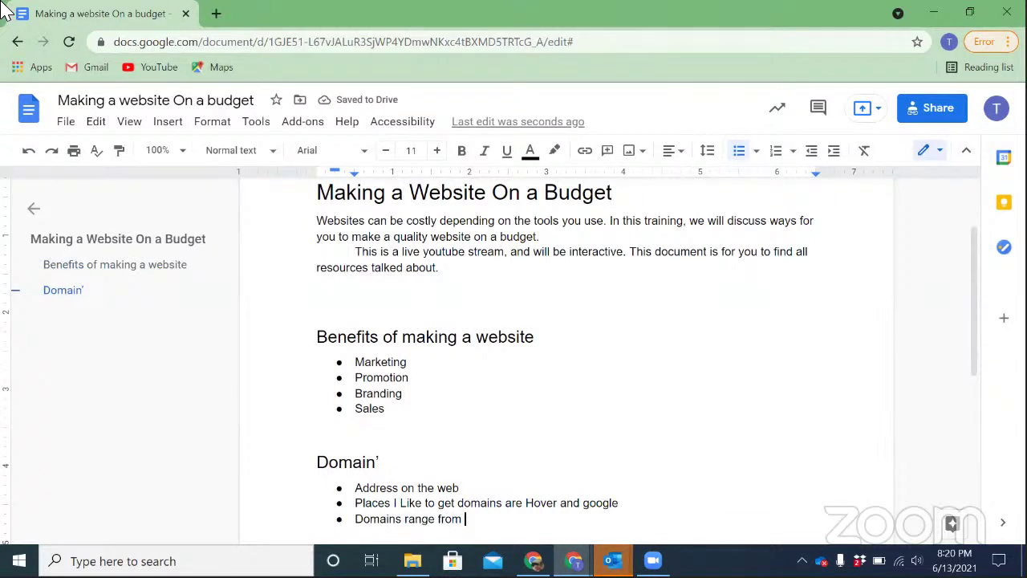
pyautogui.write('$1')
pyautogui.write('2')
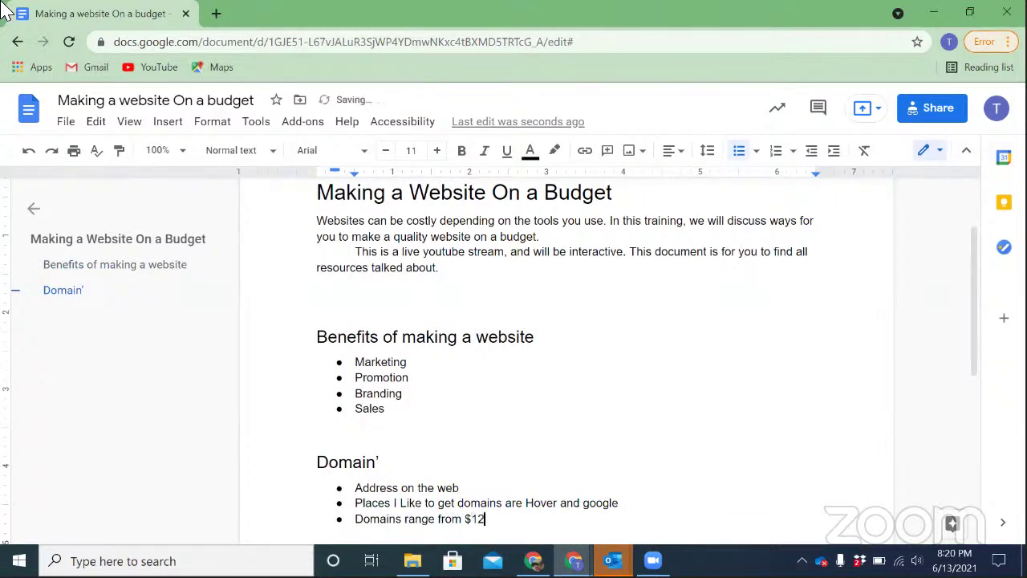
pyautogui.write('-18 annually.')
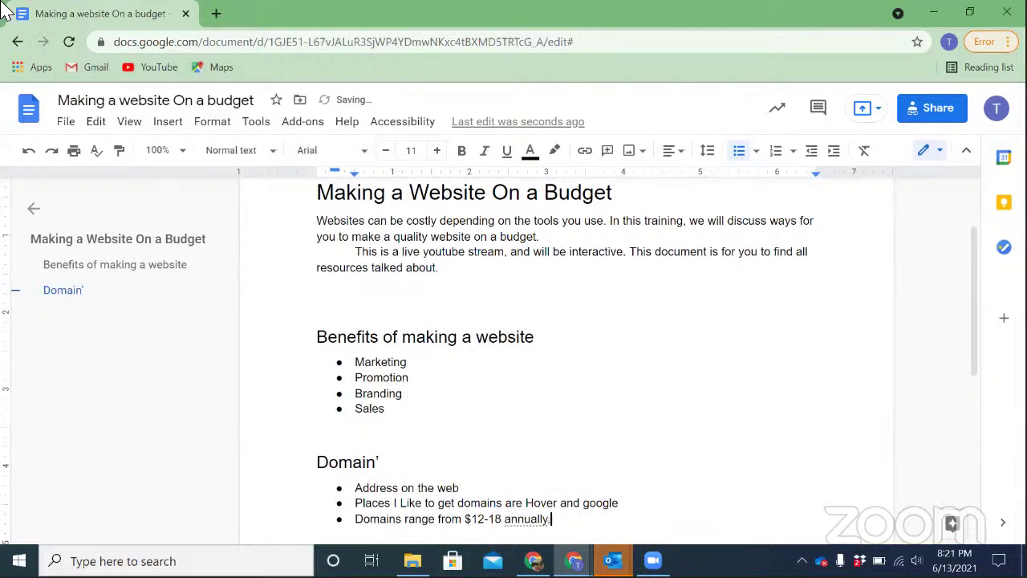
pyautogui.press('Return')
pyautogui.write('Google Domains')
pyautogui.hotkey('ctrl', 'Left')
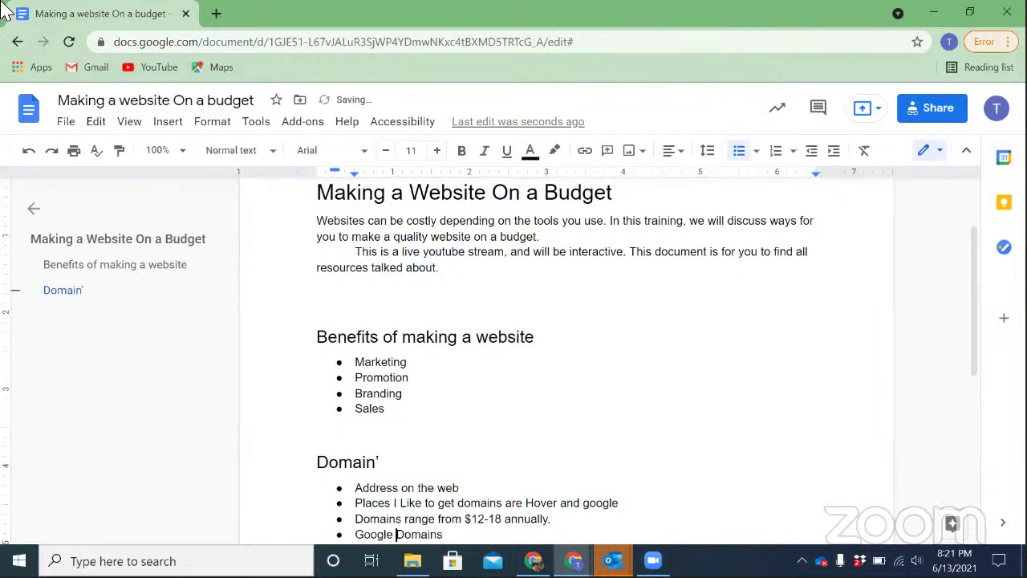
pyautogui.hotkey('ctrl', 'Left')
pyautogui.hotkey('ctrl', 'shift', 'Right')
pyautogui.hotkey('ctrl', 'shift', 'Right')
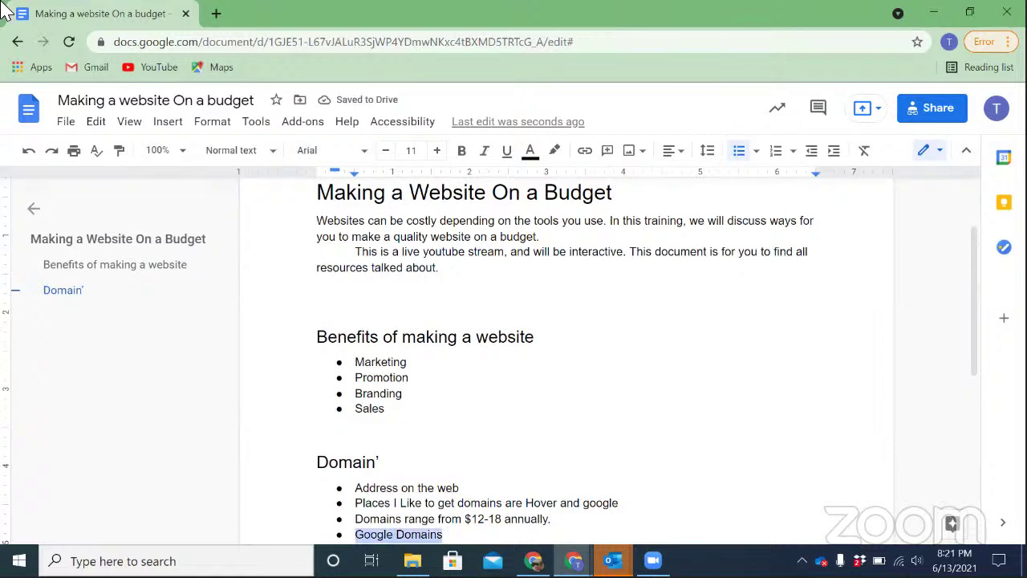
pyautogui.hotkey('ctrl', 'k')
pyautogui.write('https://domains.google/')
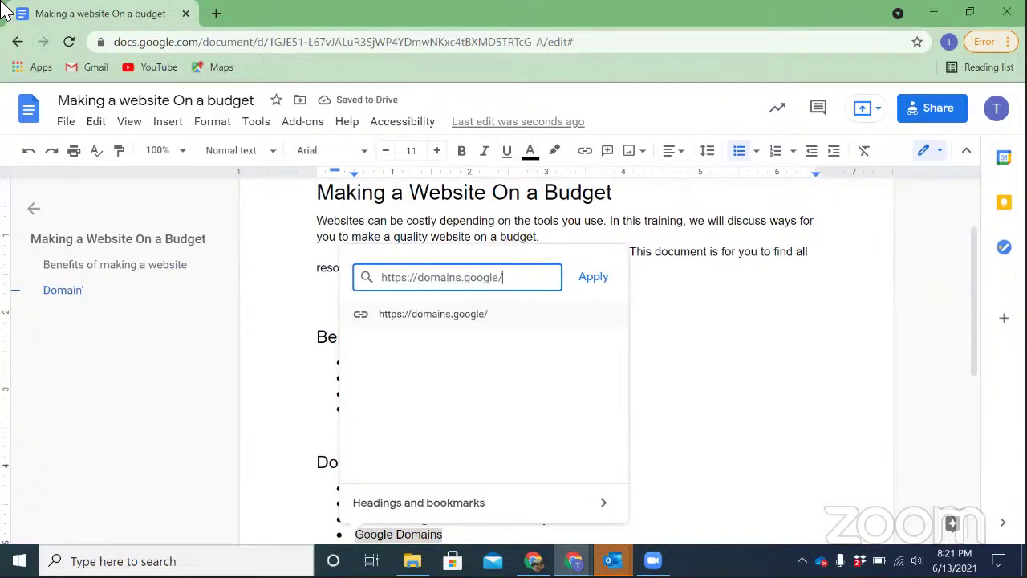
pyautogui.press('Return')
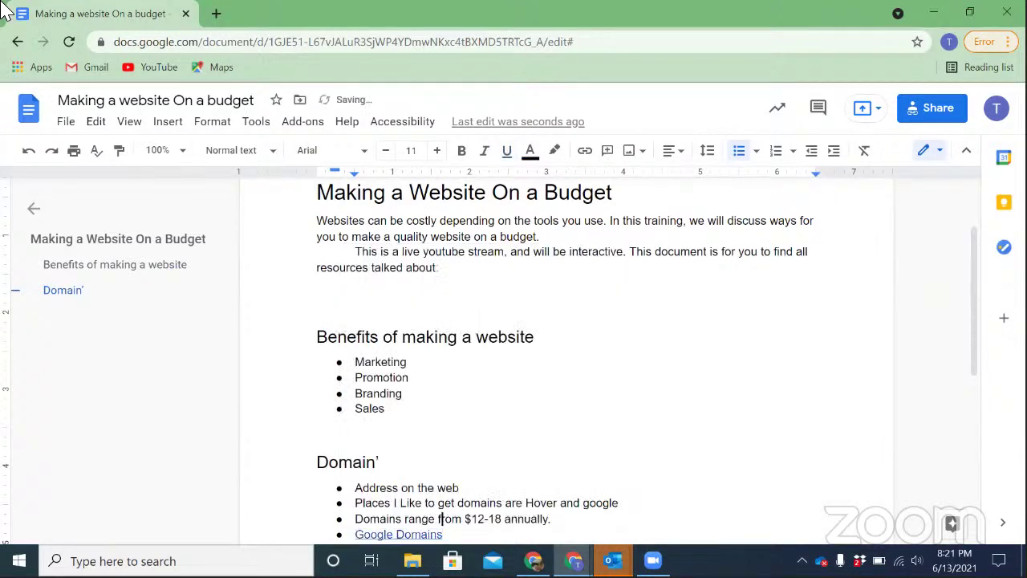
pyautogui.press('Down')
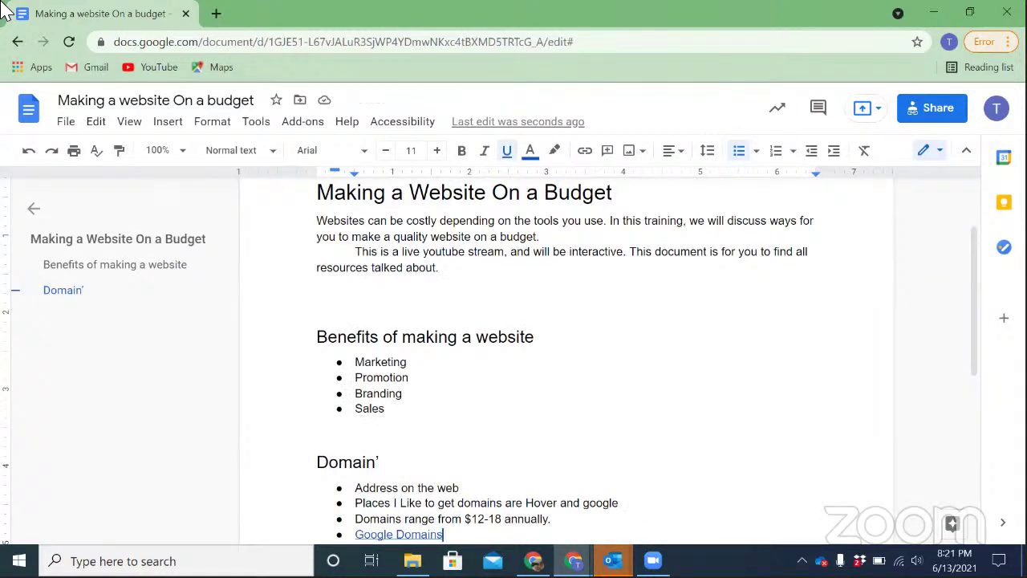
pyautogui.press('Return')
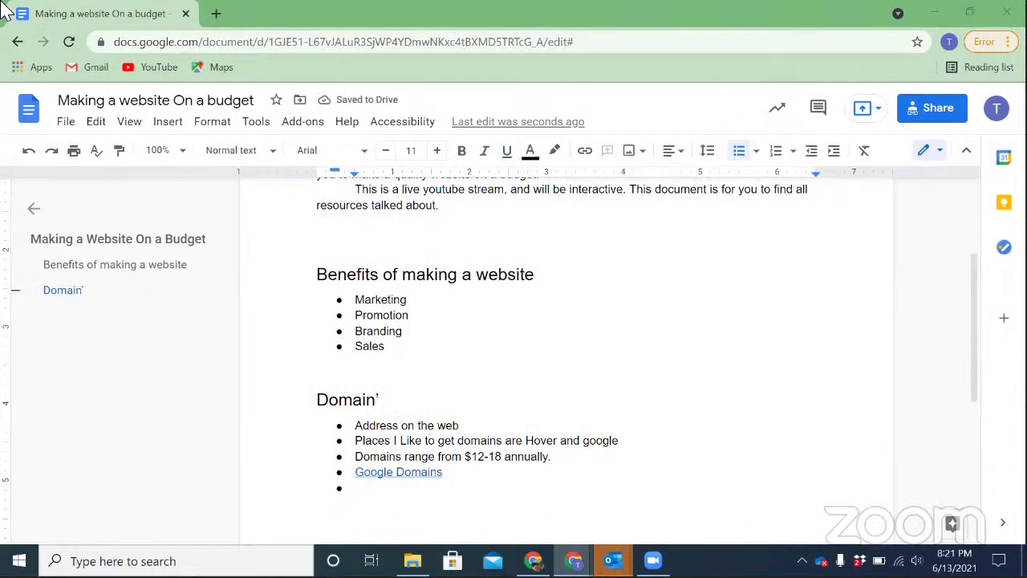
pyautogui.hotkey('alt', 'Tab')
# Search Google for Hover domains to find the hover.com registrar site
pyautogui.hotkey('ctrl', 'l')
pyautogui.write('hover')
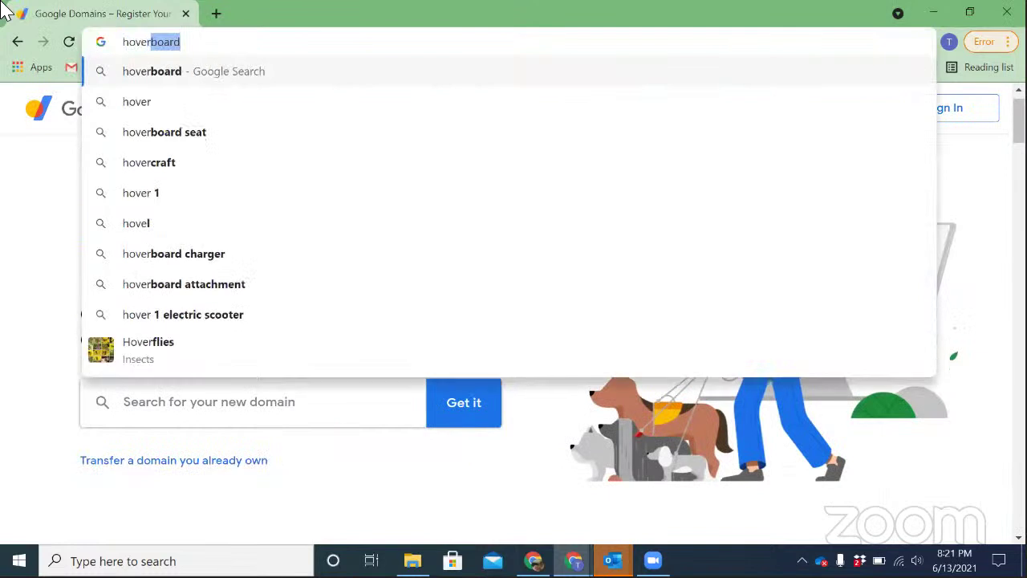
pyautogui.press('Left')
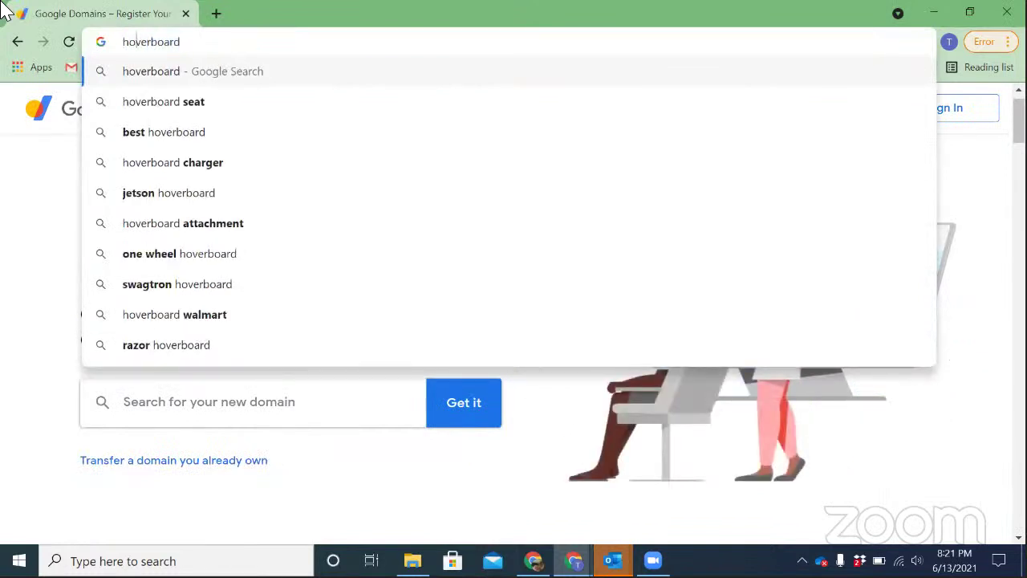
pyautogui.hotkey('shift', 'End')
pyautogui.press('Delete')
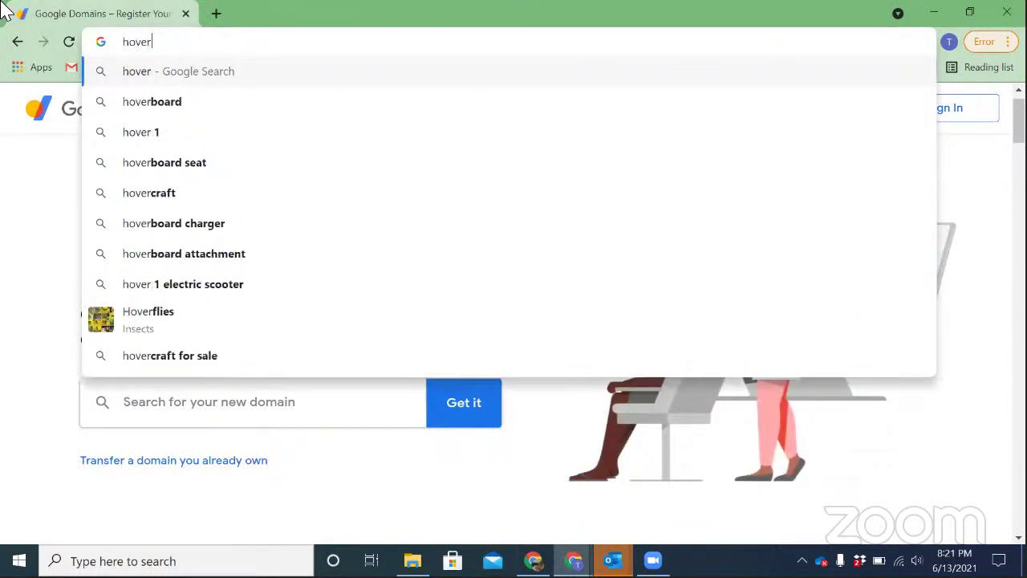
pyautogui.write('r d')
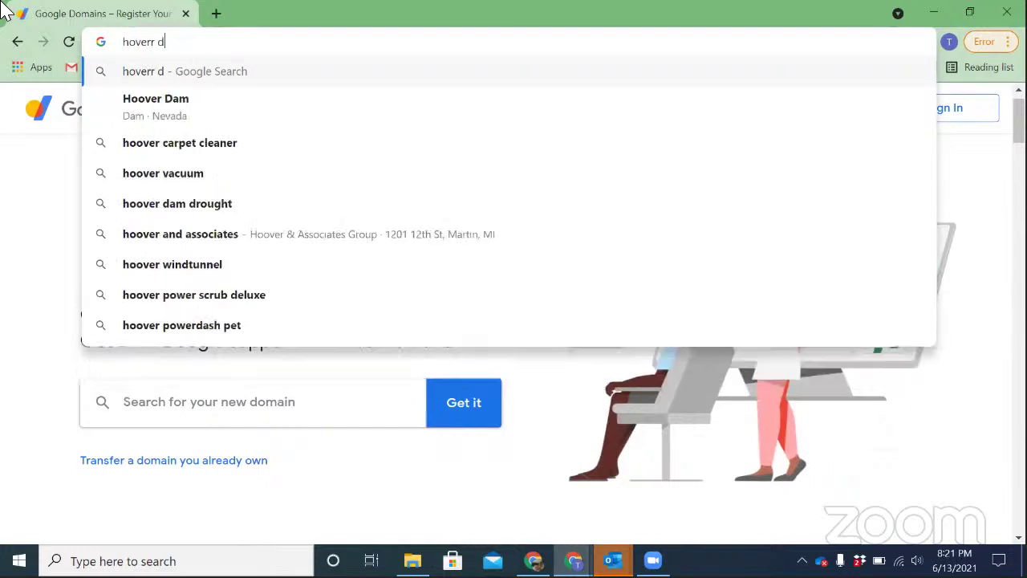
pyautogui.write('omains')
pyautogui.press('Return')
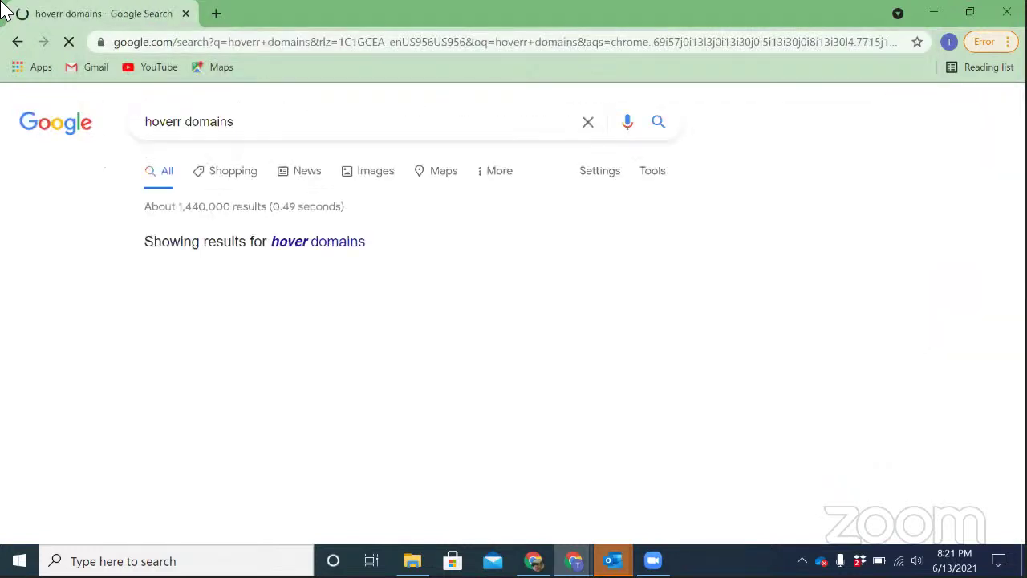
pyautogui.scroll(-3, 514, 321)
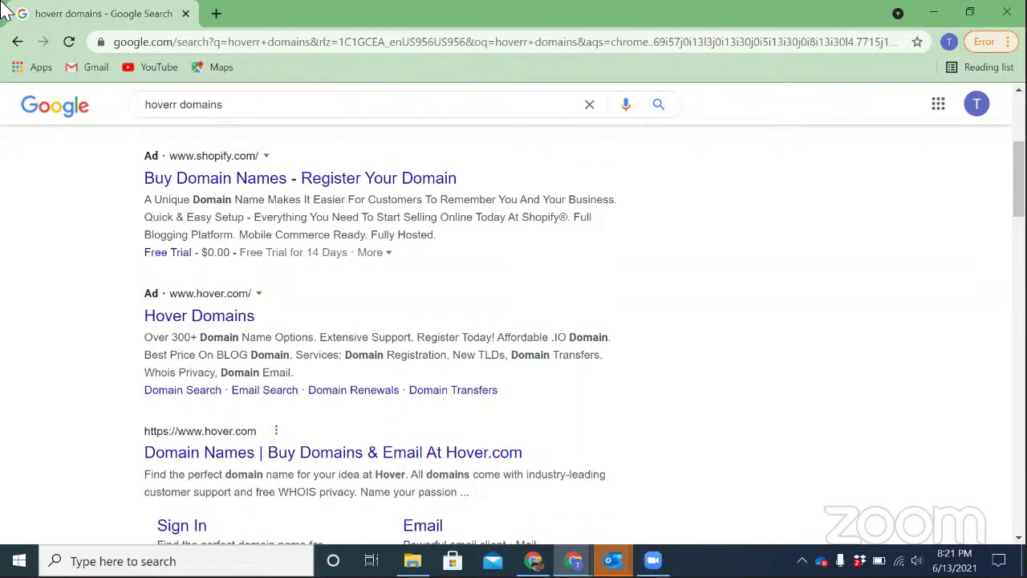
pyautogui.hotkey('alt', 'Tab')
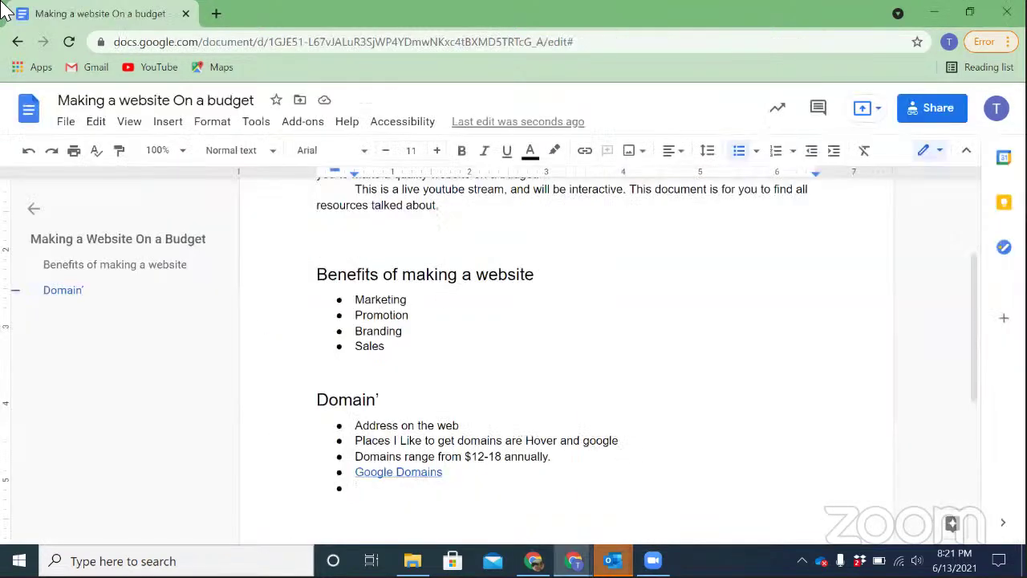
pyautogui.write('Hover')
pyautogui.hotkey('shift', 'Home')
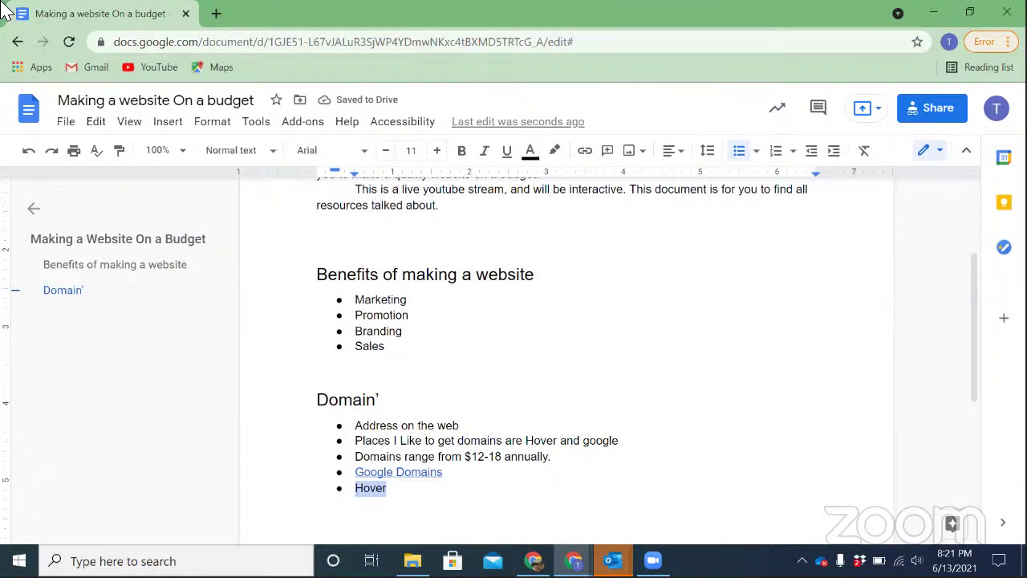
pyautogui.hotkey('ctrl', 'k')
pyautogui.write('https://www.hover.com')
pyautogui.press('Return')
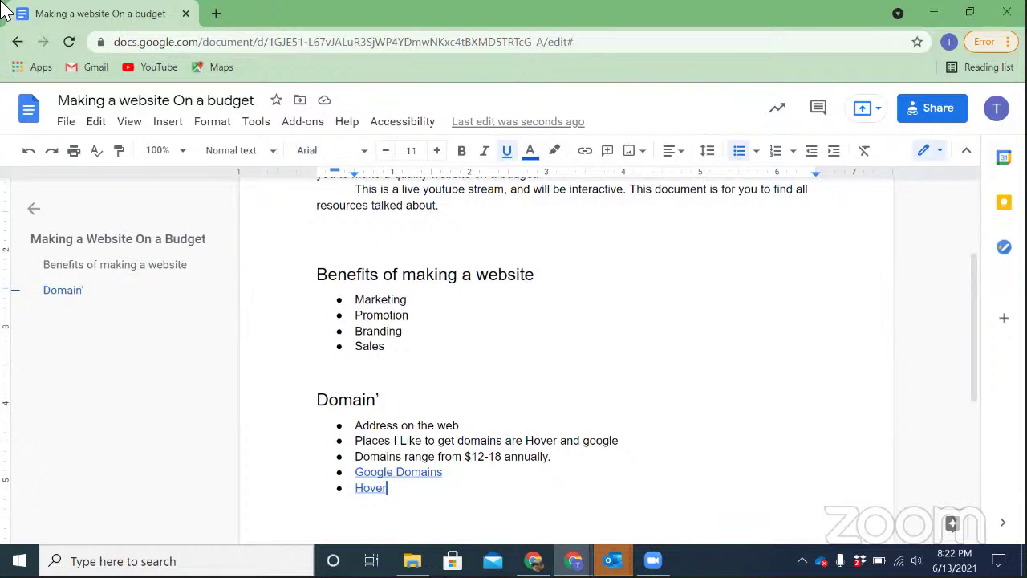
# Switch past the search results window to the YouTube live stream window
pyautogui.hotkey('alt', 'Tab')
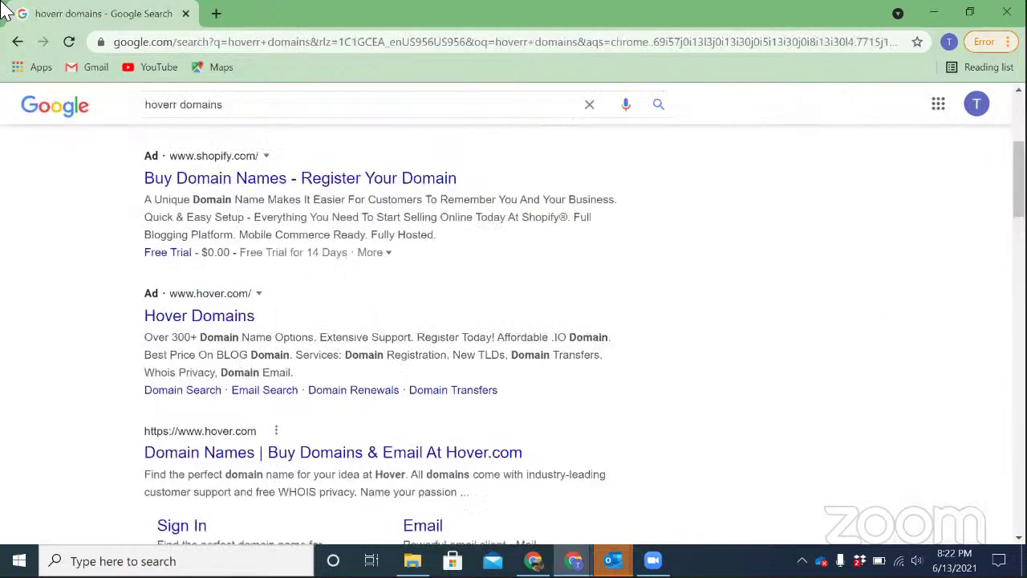
pyautogui.hotkey('alt', 'Tab')
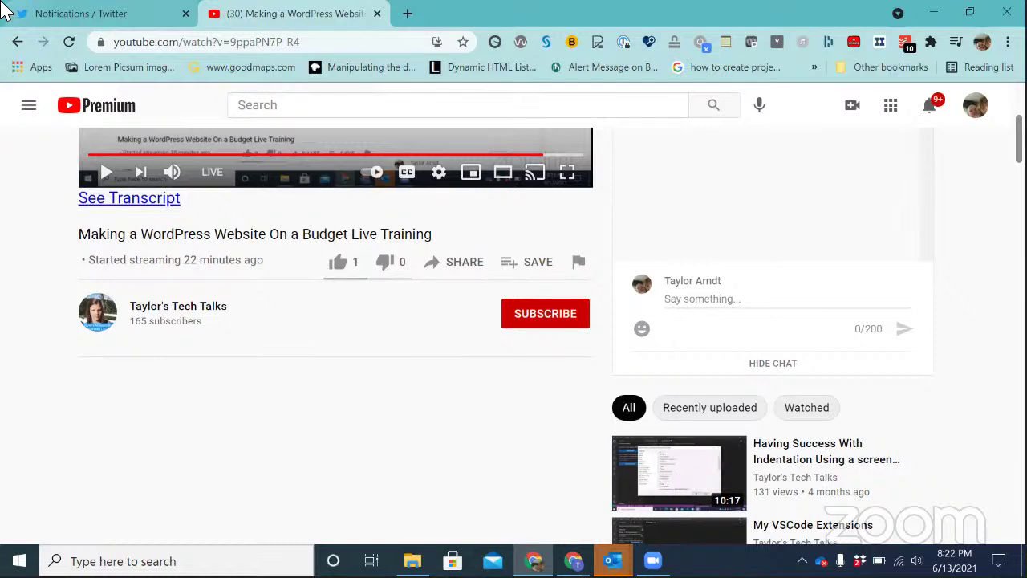
# Load twitter.com in a new browser window
pyautogui.hotkey('ctrl', 'n')
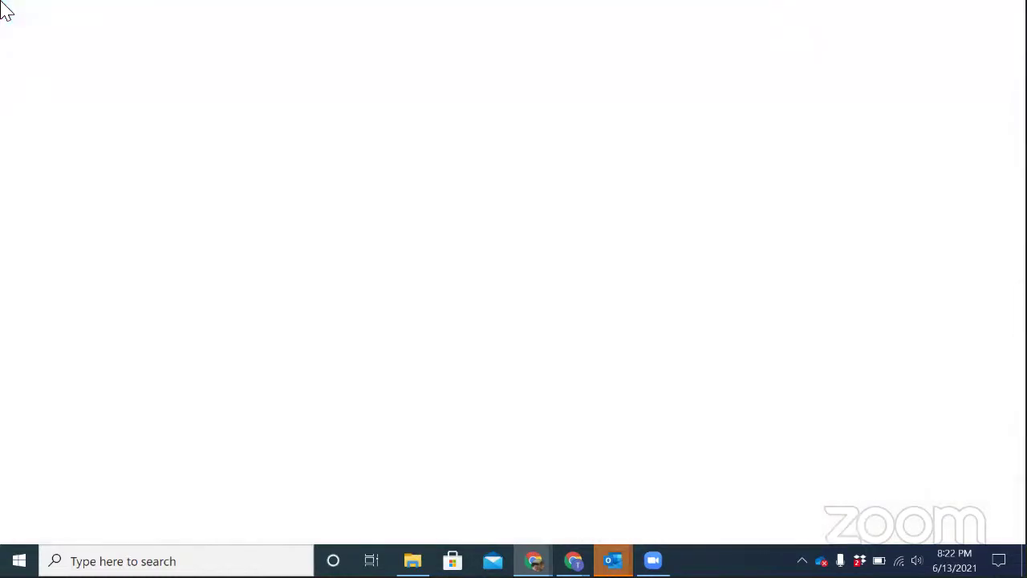
pyautogui.write('w')
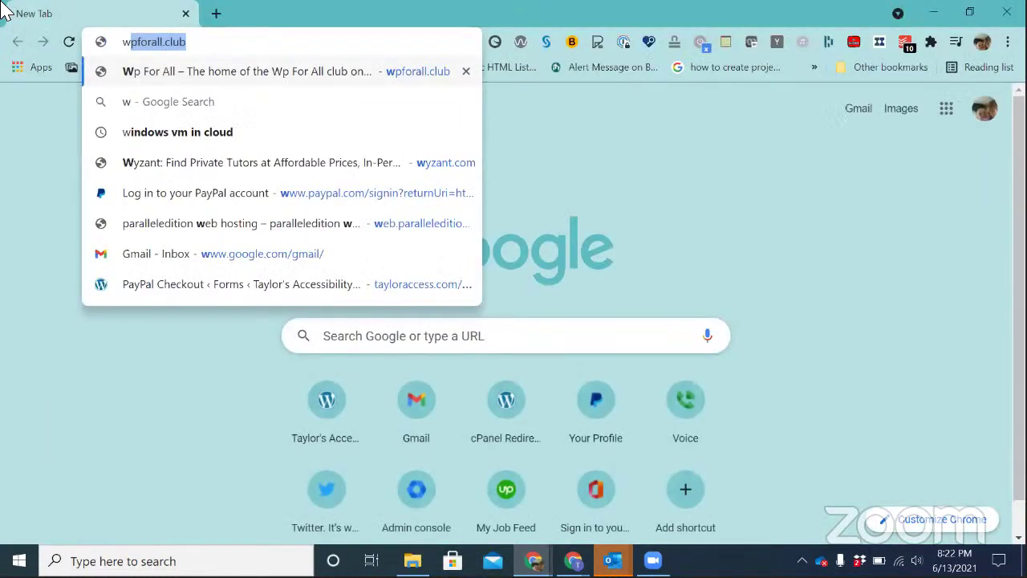
pyautogui.hotkey('ctrl', 'a')
pyautogui.press('BackSpace')
pyautogui.hotkey('alt', 'Tab')
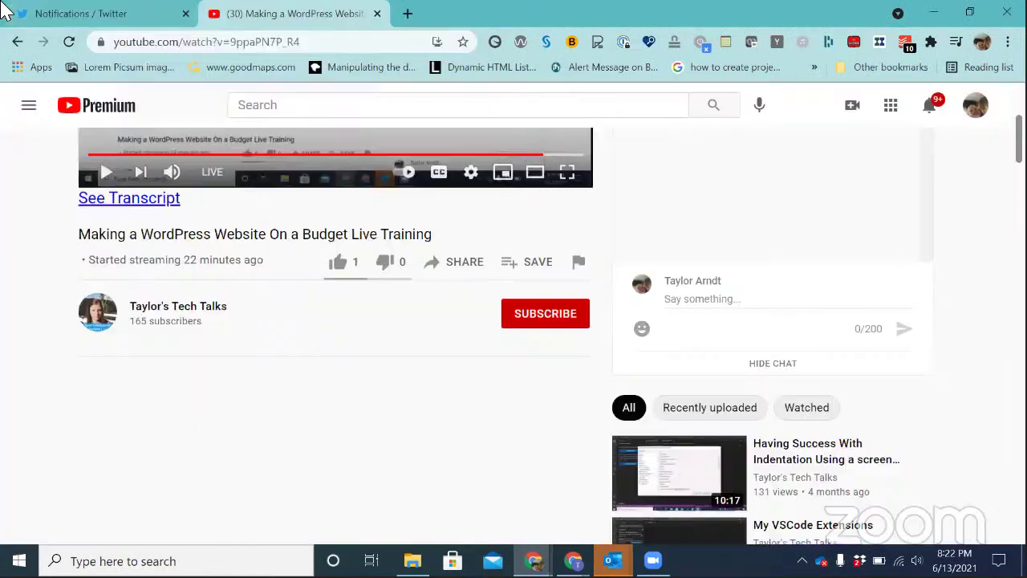
pyautogui.hotkey('alt', 'Tab')
pyautogui.write('twitter.co')
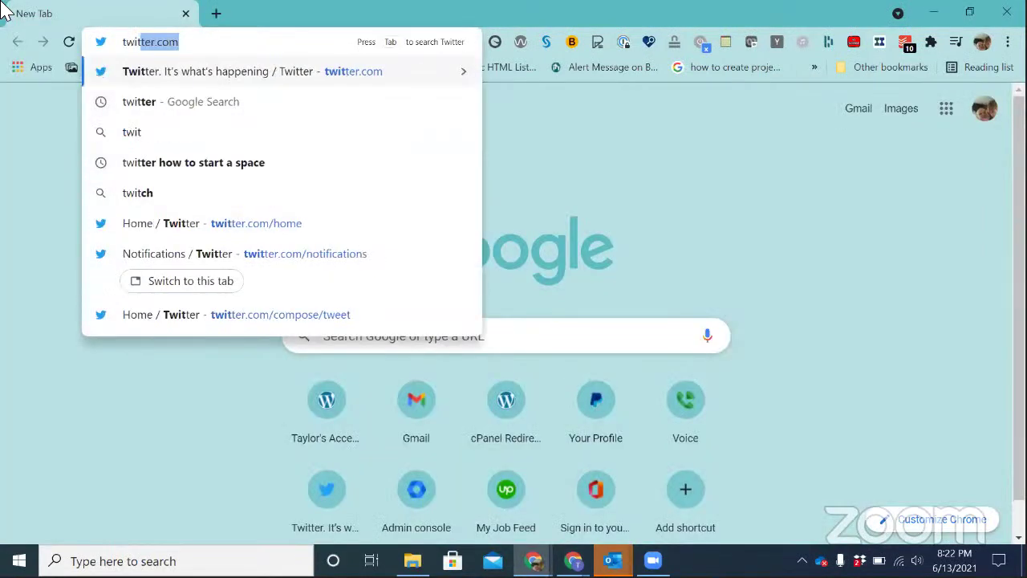
pyautogui.press('Return')
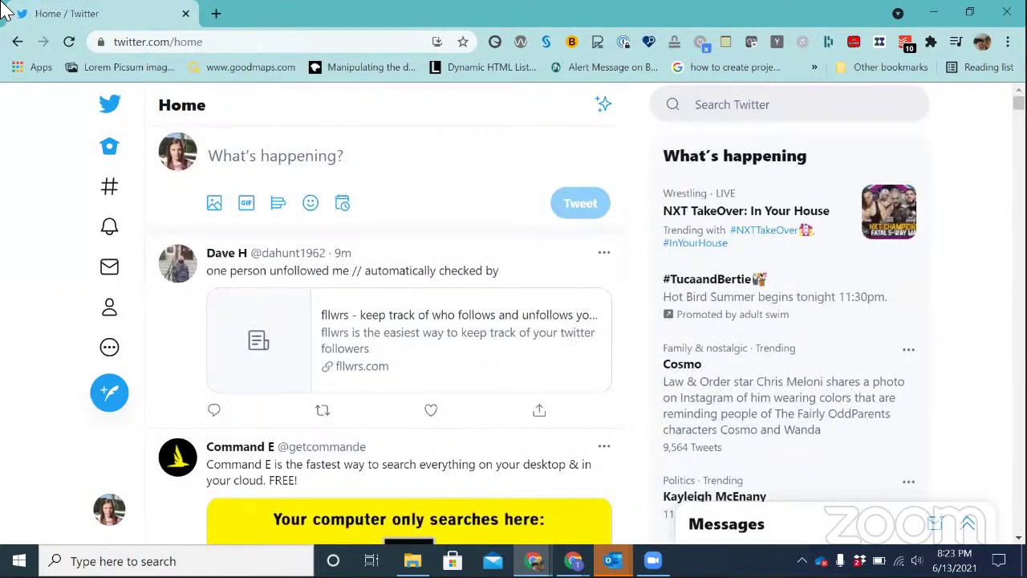
# Open Twitter's direct messages and the Message requests list, then go back to YouTube
pyautogui.press('Return')
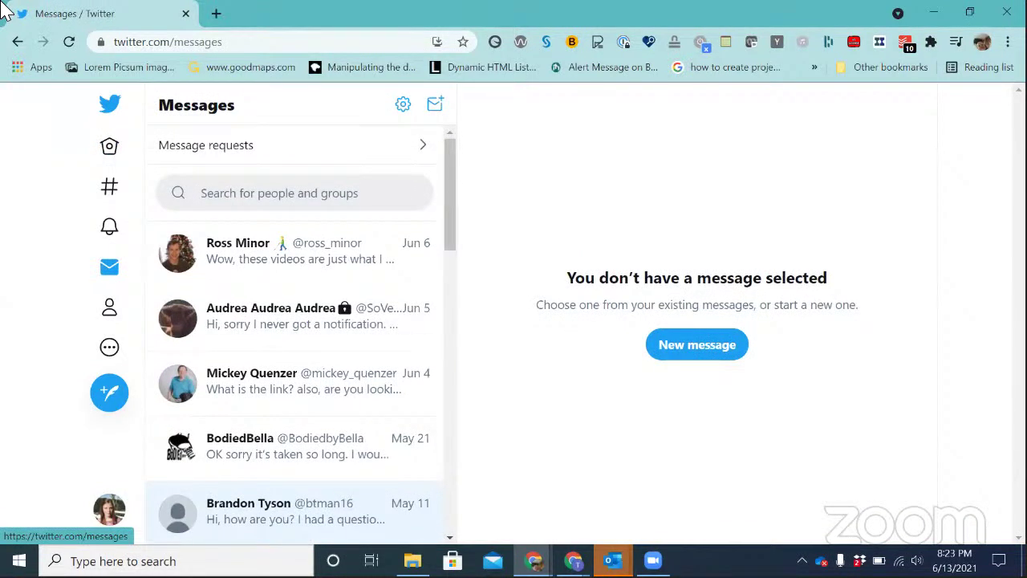
pyautogui.press('Tab')
pyautogui.press('Return')
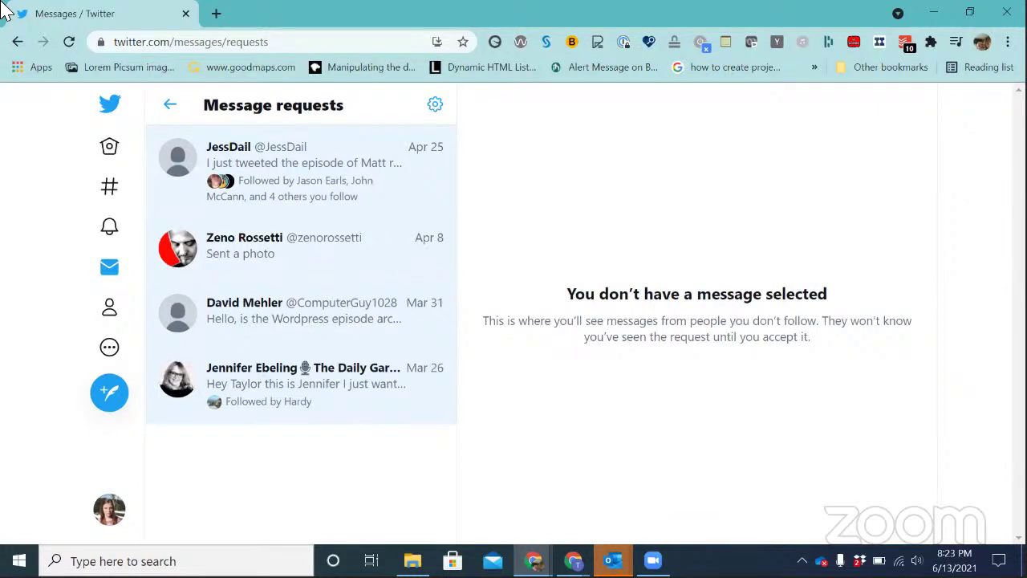
pyautogui.hotkey('alt', 'Tab')
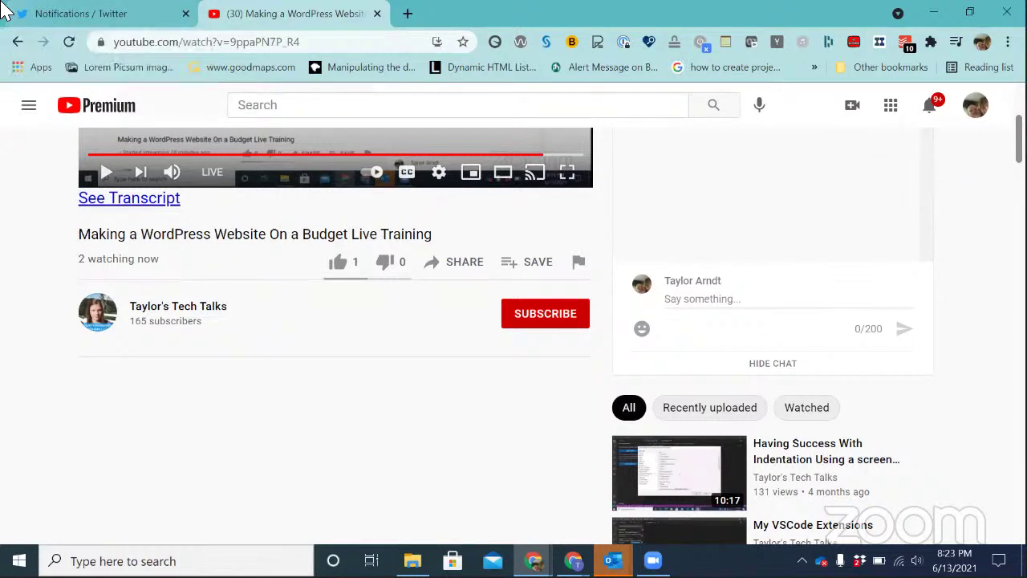
# Scroll the YouTube page back up to the live video, then end the Zoom screen share
pyautogui.hotkey('ctrl', 'Home')
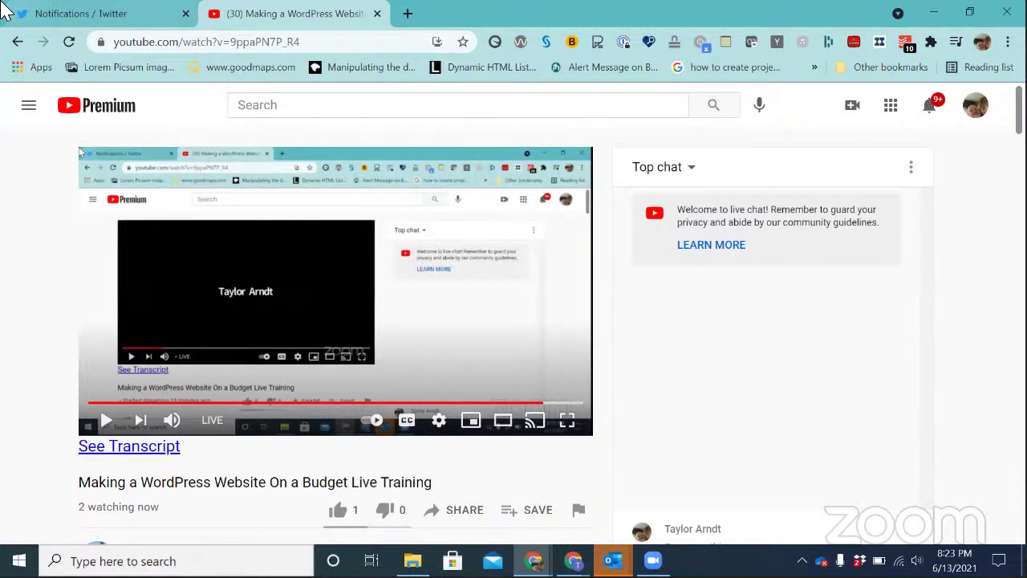
pyautogui.hotkey('alt', 'Tab')
pyautogui.hotkey('alt', 'Tab')
pyautogui.hotkey('alt', 'Tab')
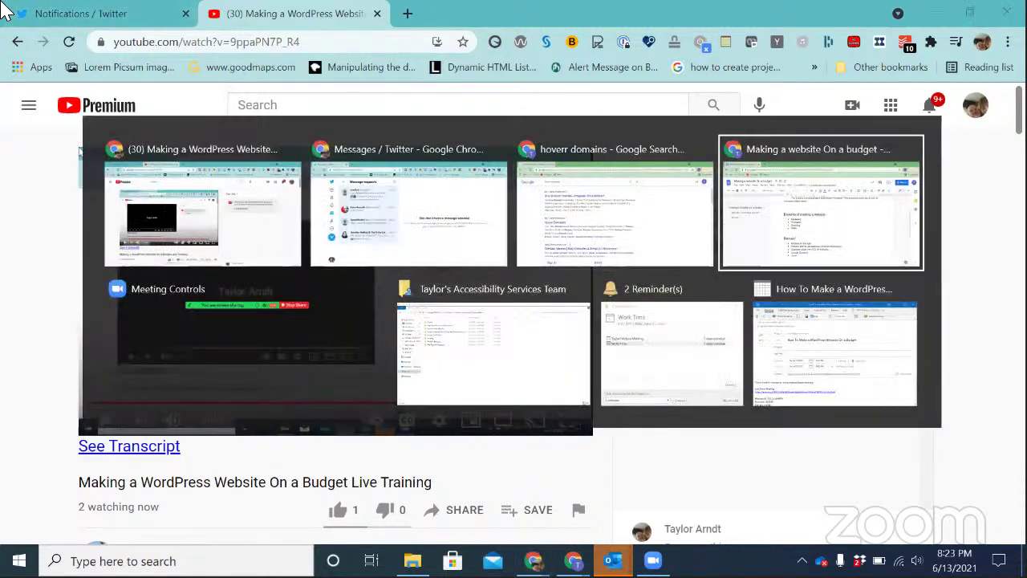
pyautogui.hotkey('alt', 'Tab')
pyautogui.hotkey('alt', 's')
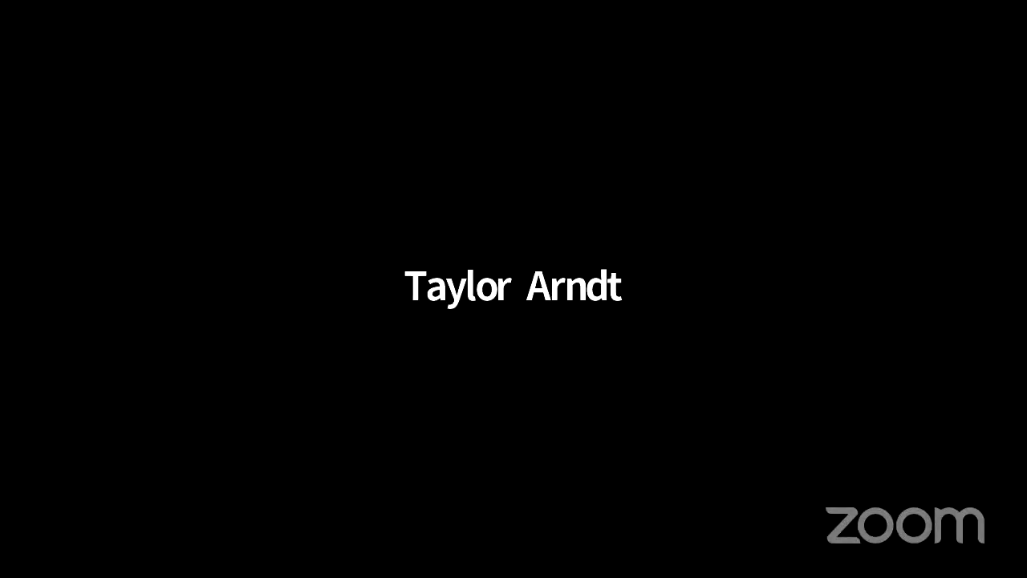